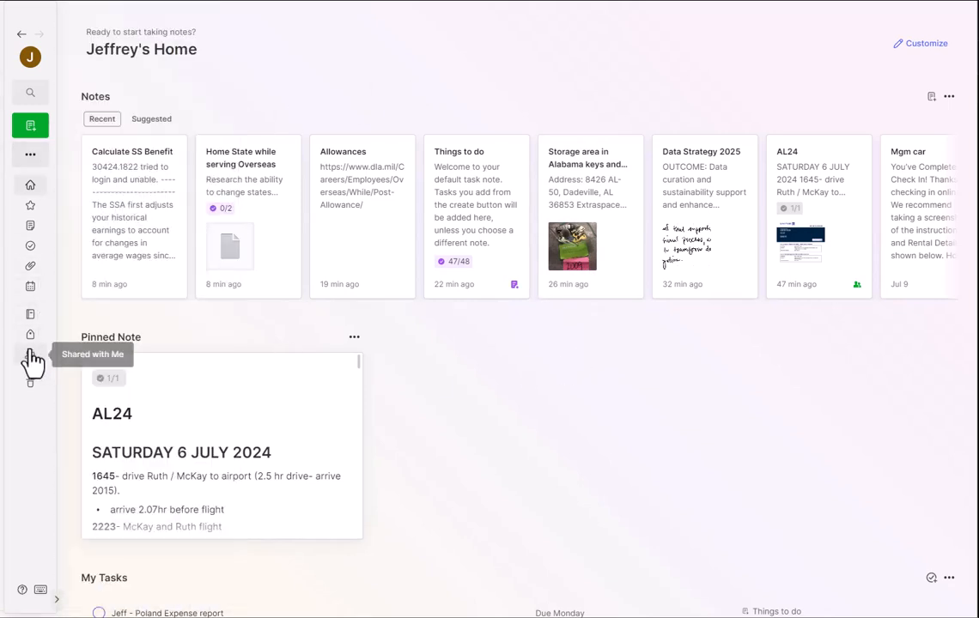
Show the My tasks view of the task list
click(31, 249)
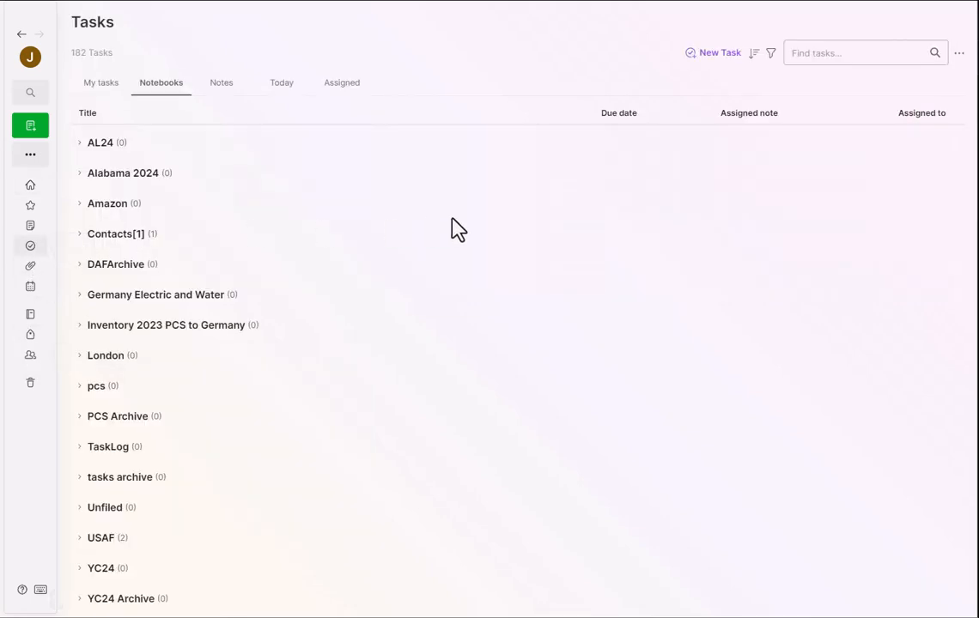
click(98, 84)
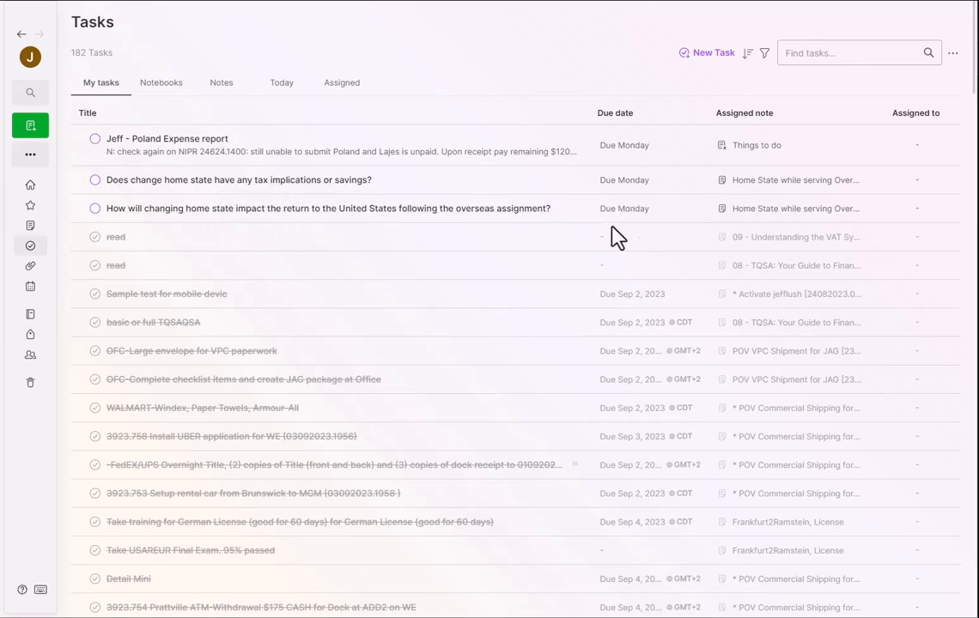
With the notebooks filtered by "future", create a notebook named Future2026 and move it into the Journals stack
click(32, 321)
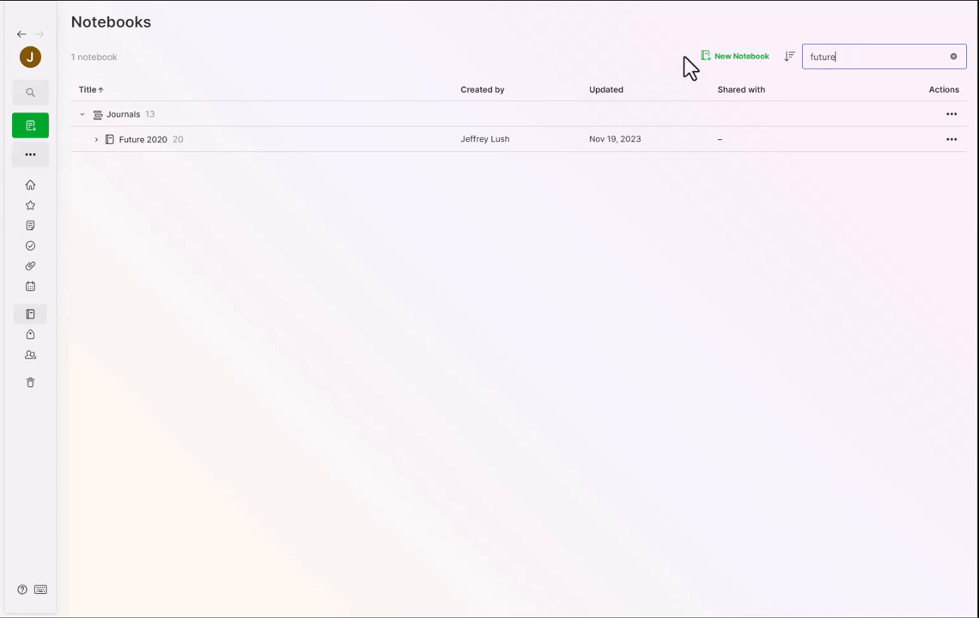
click(751, 60)
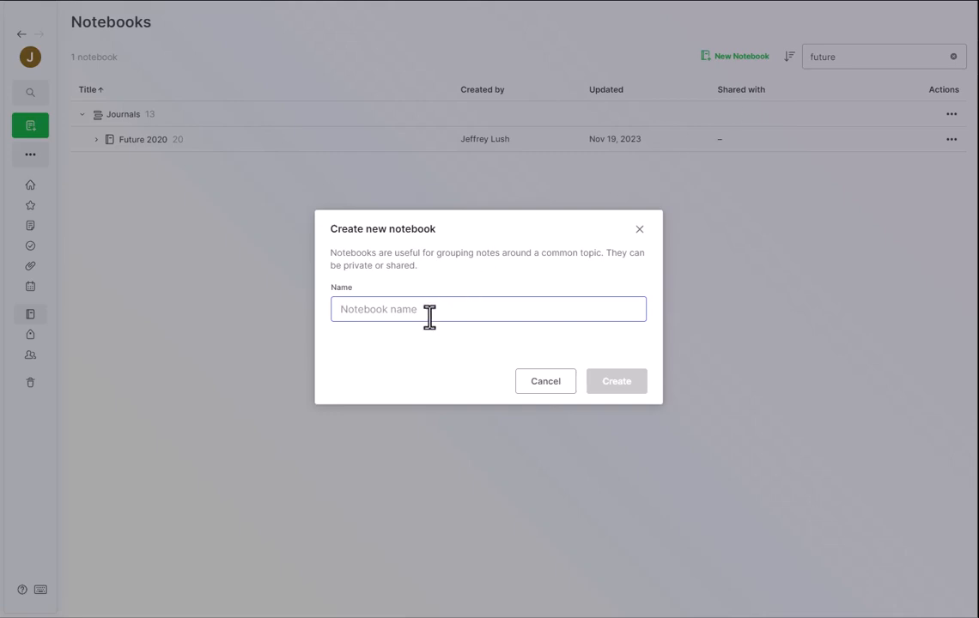
text(Future2026)
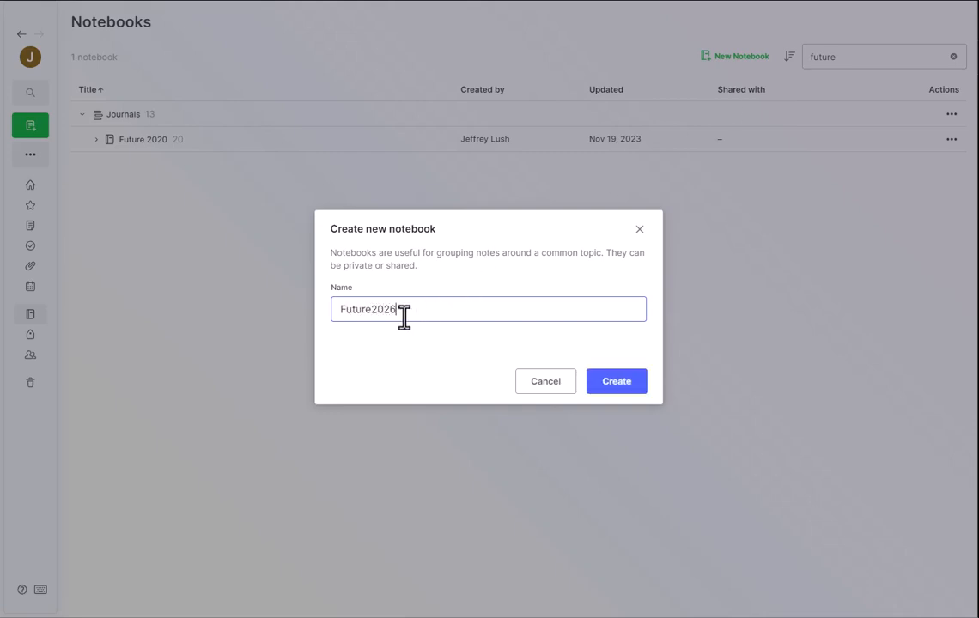
click(626, 384)
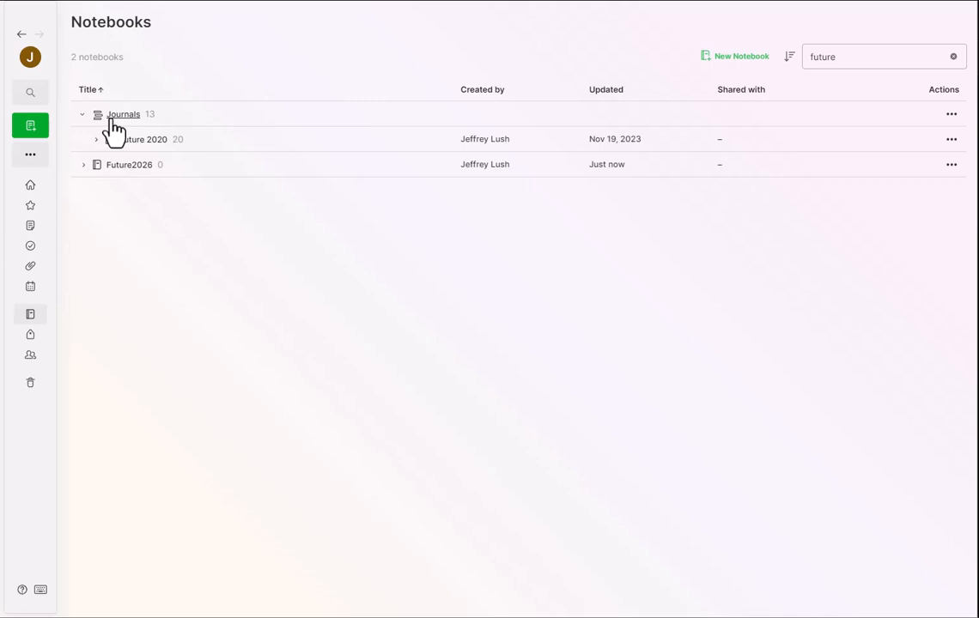
drag(114, 166, 145, 121)
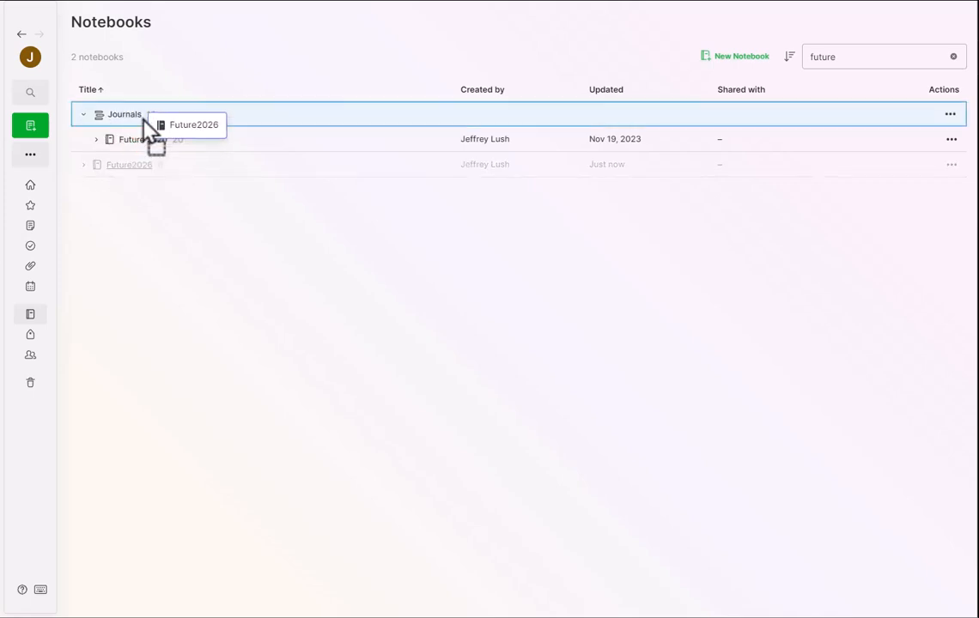
drag(144, 121, 145, 121)
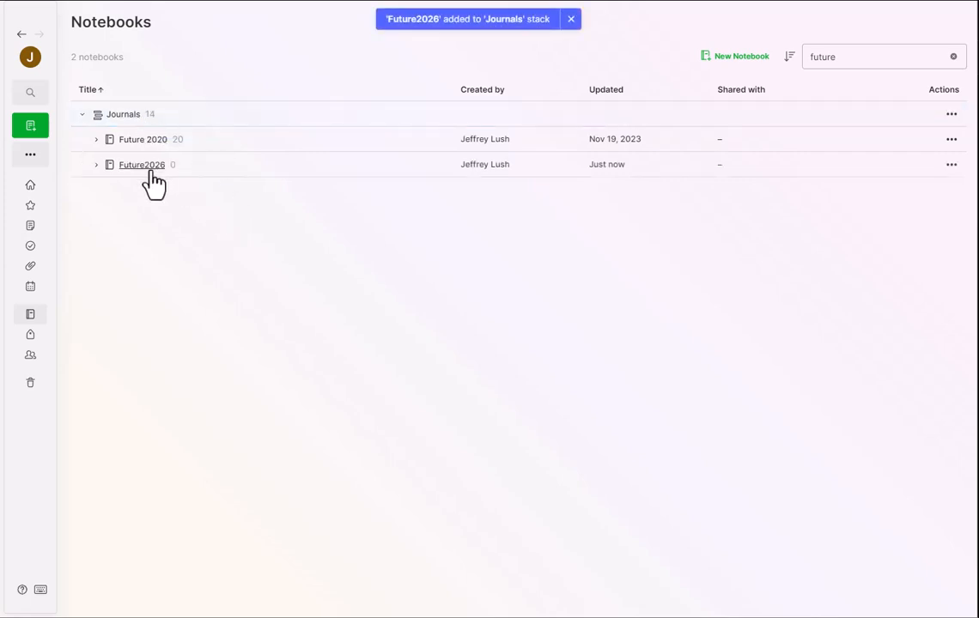
click(841, 57)
click(788, 56)
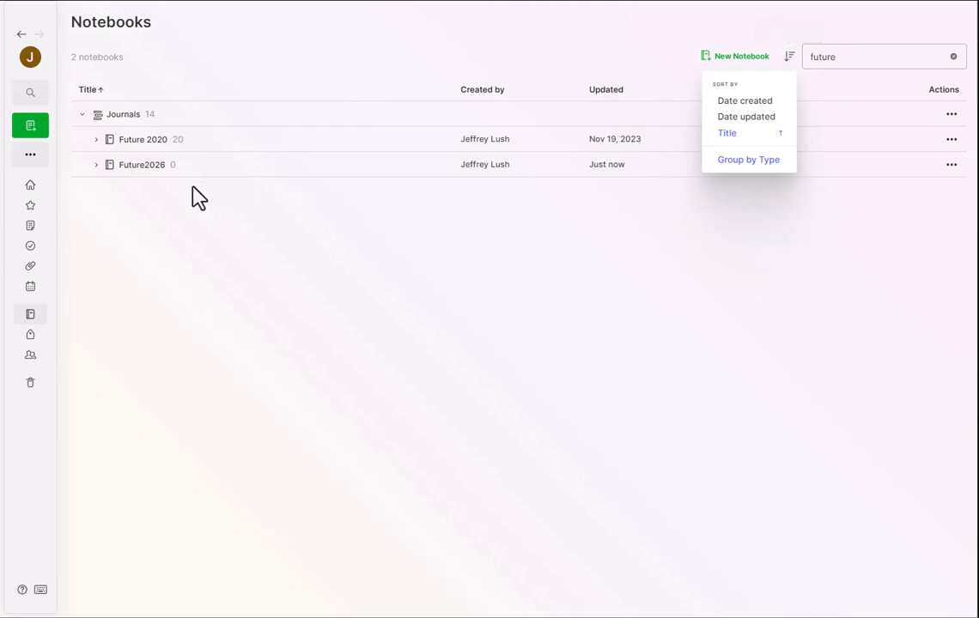
click(162, 200)
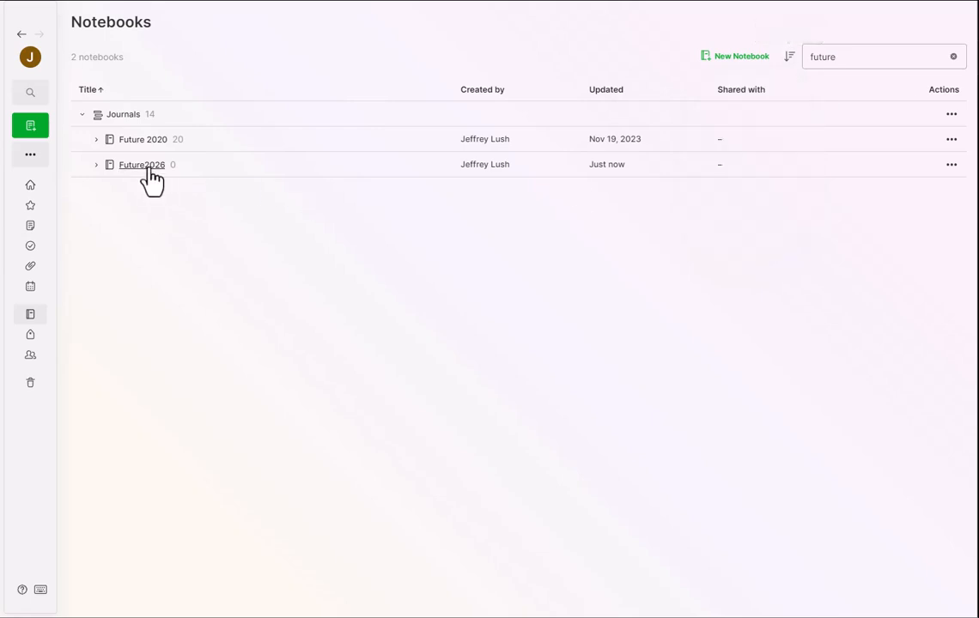
Create a note titled Future2026 in the Future2026 notebook
click(144, 166)
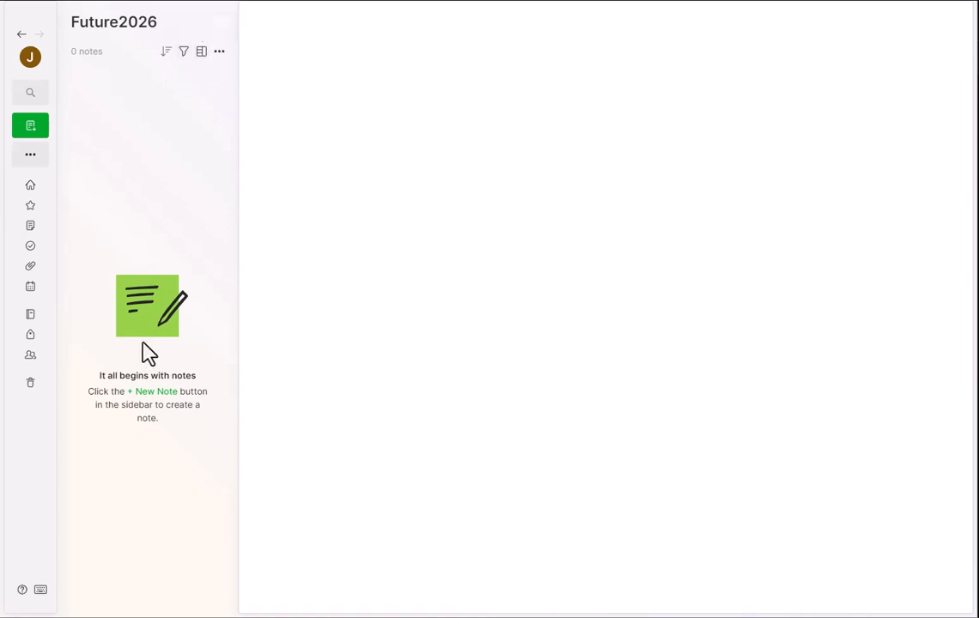
click(153, 392)
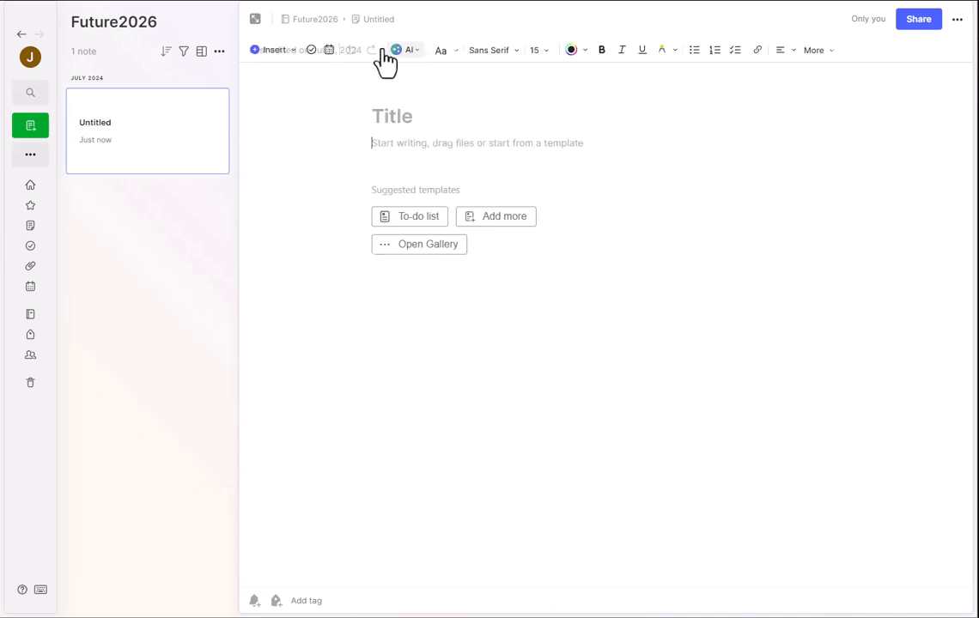
click(376, 114)
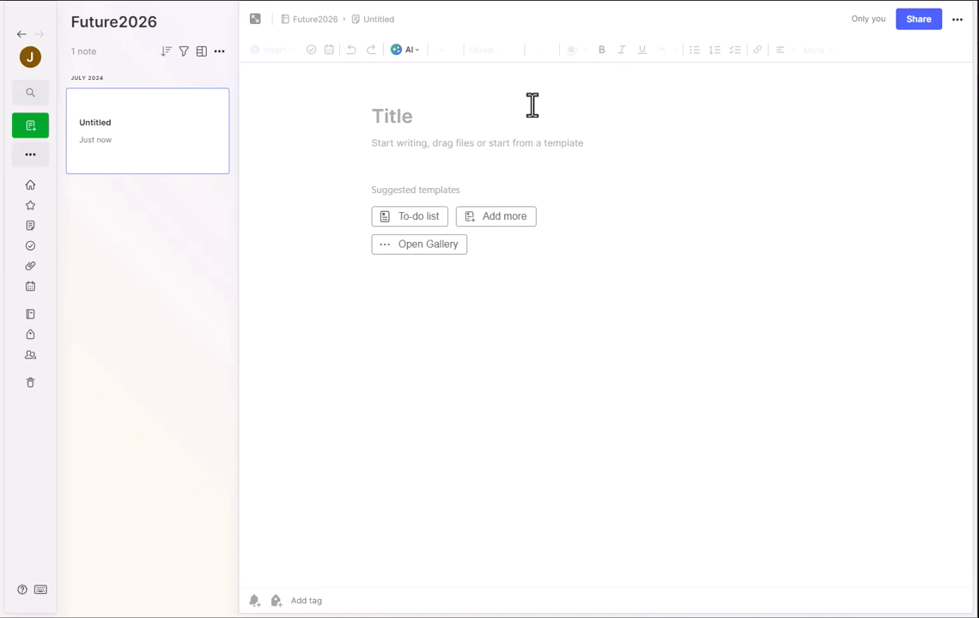
text(Future2026)
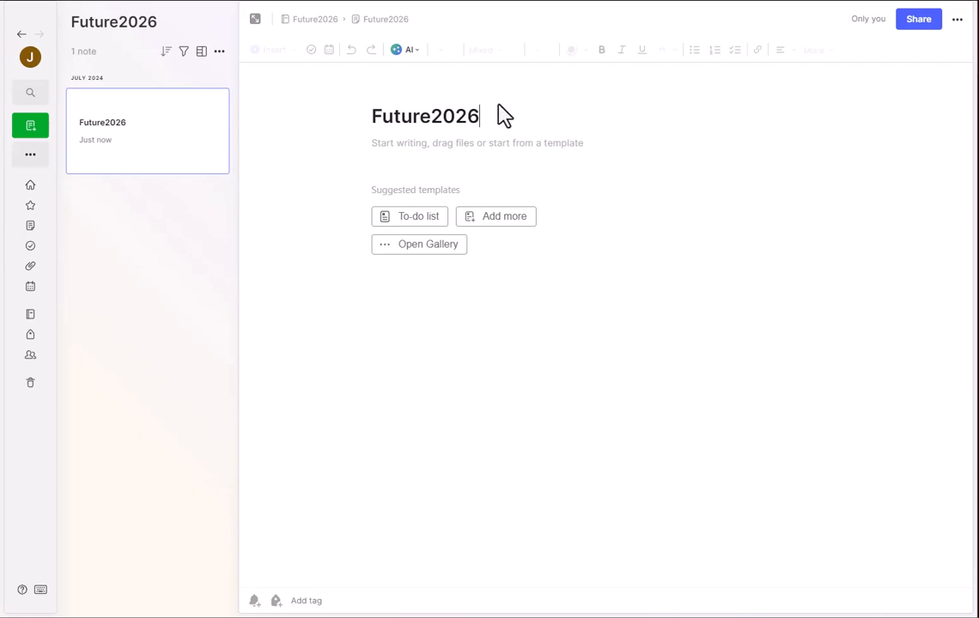
Record an audio clip about career questions for 2026 in the note's body and transcribe it
click(479, 147)
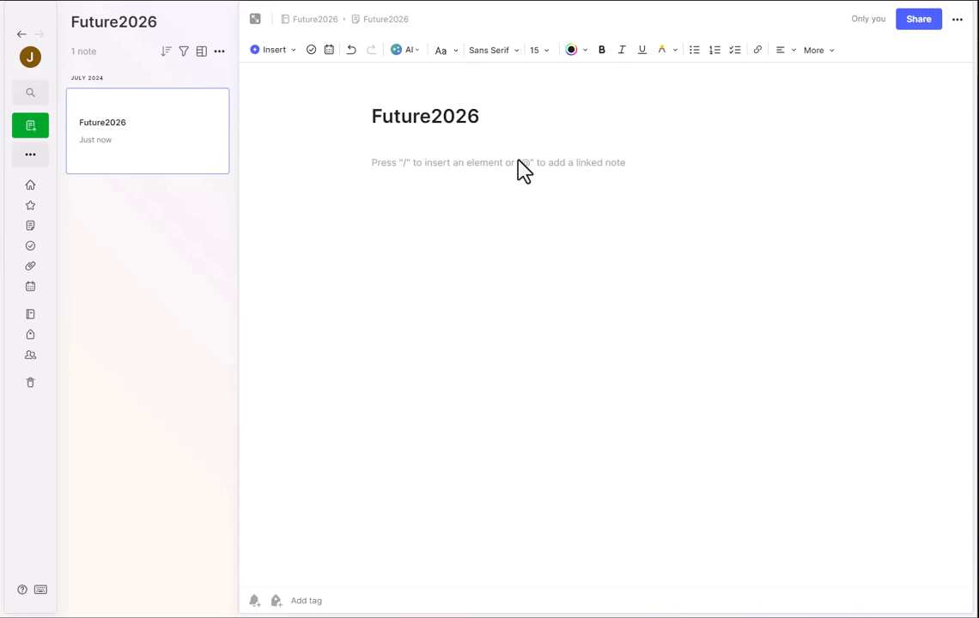
text(/asu)
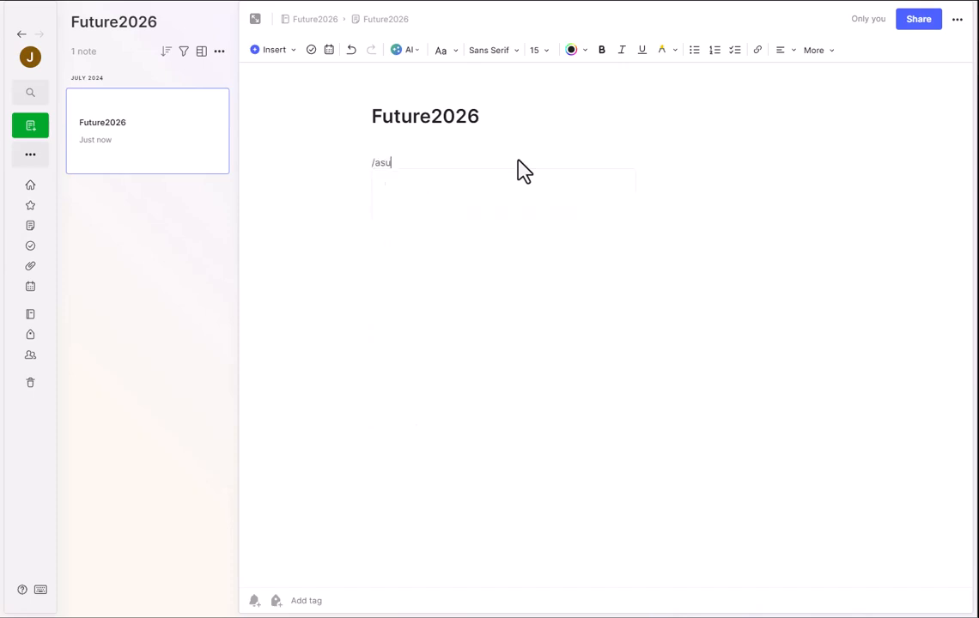
key(BackSpace)
key(BackSpace)
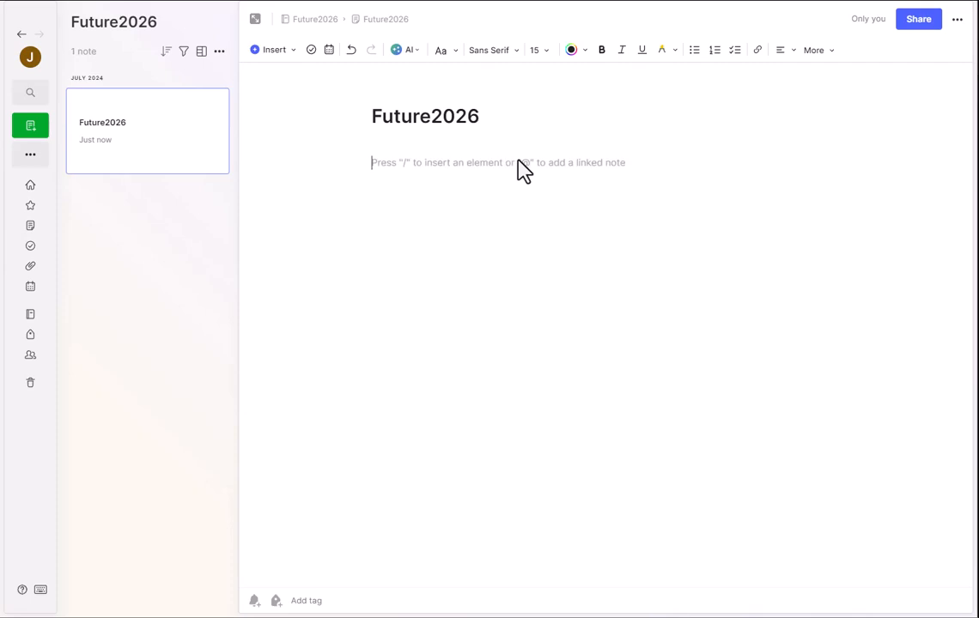
text(/au)
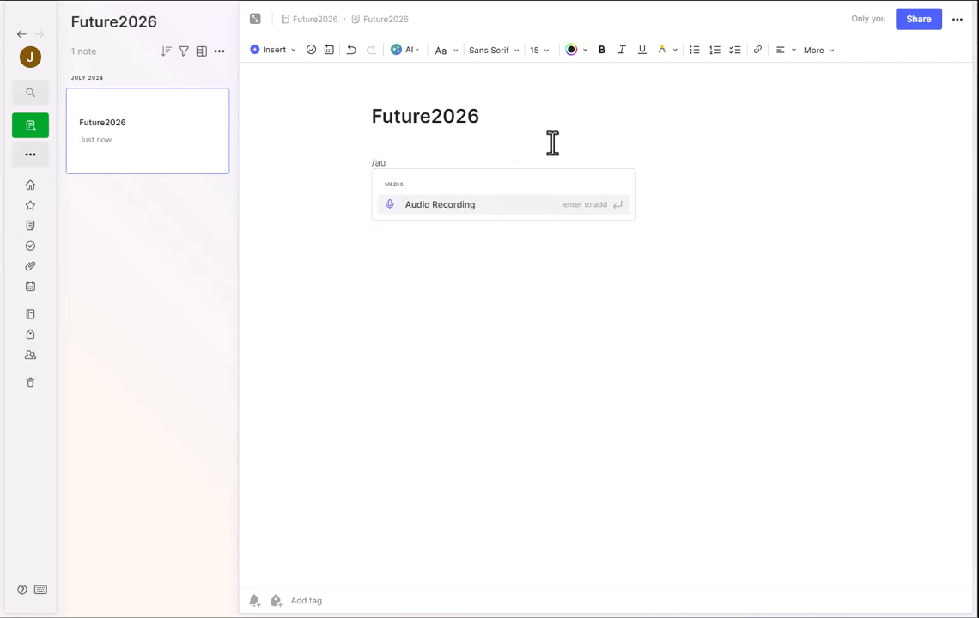
click(532, 207)
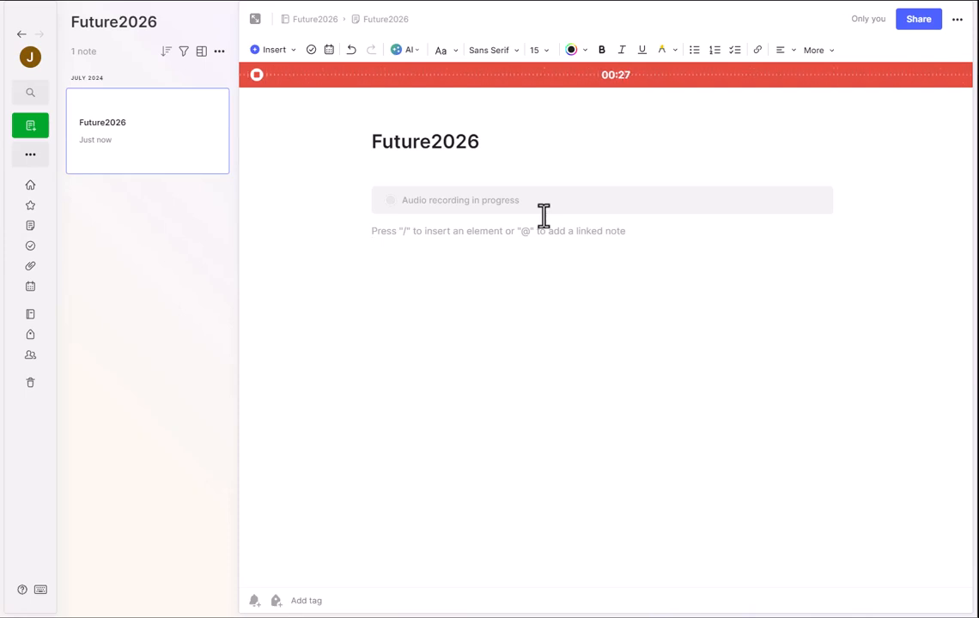
click(256, 76)
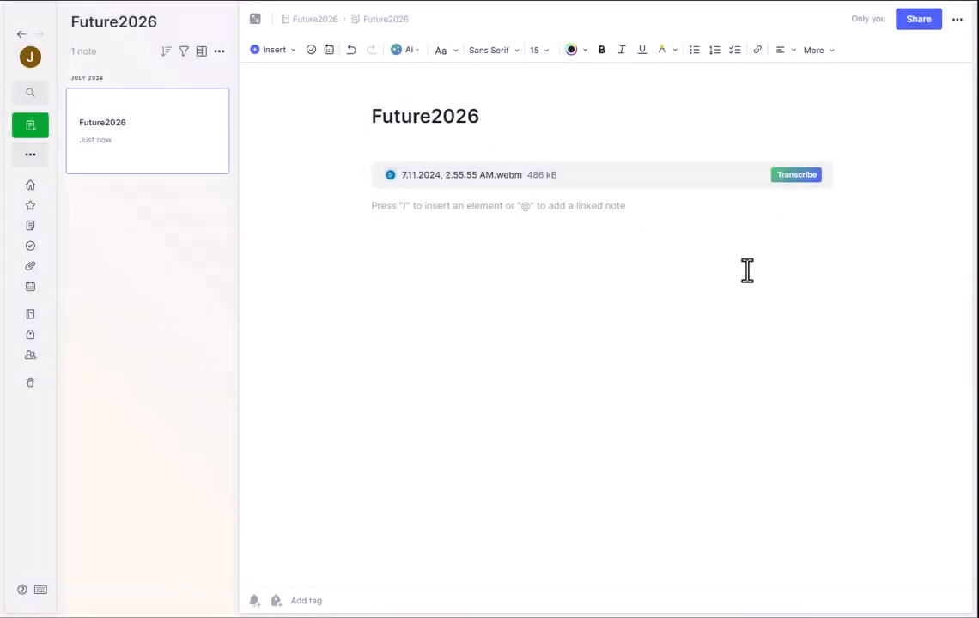
click(807, 176)
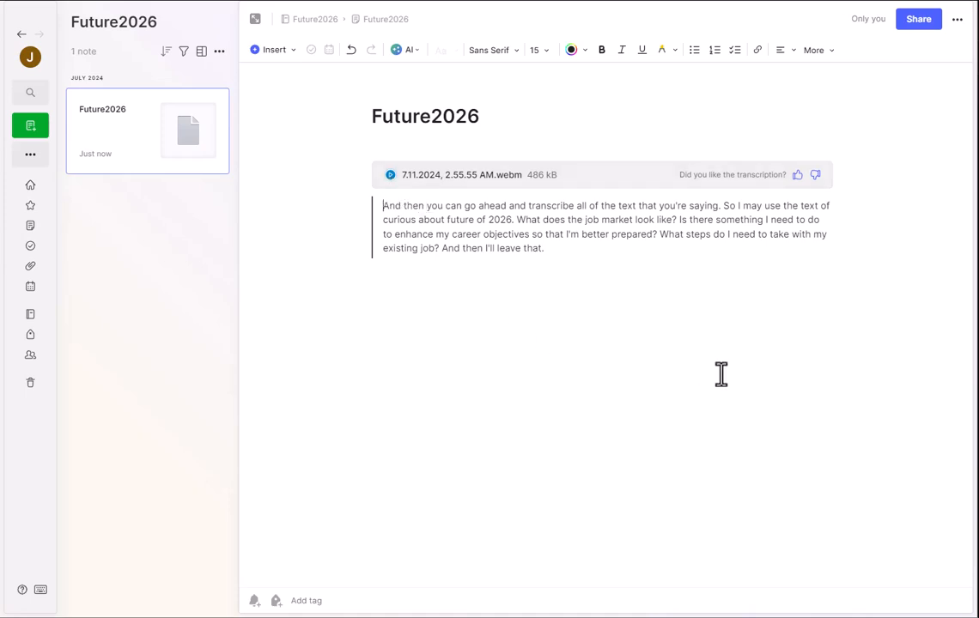
Remove the quote formatting from the transcript and delete the audio attachment above it
key(BackSpace)
key(BackSpace)
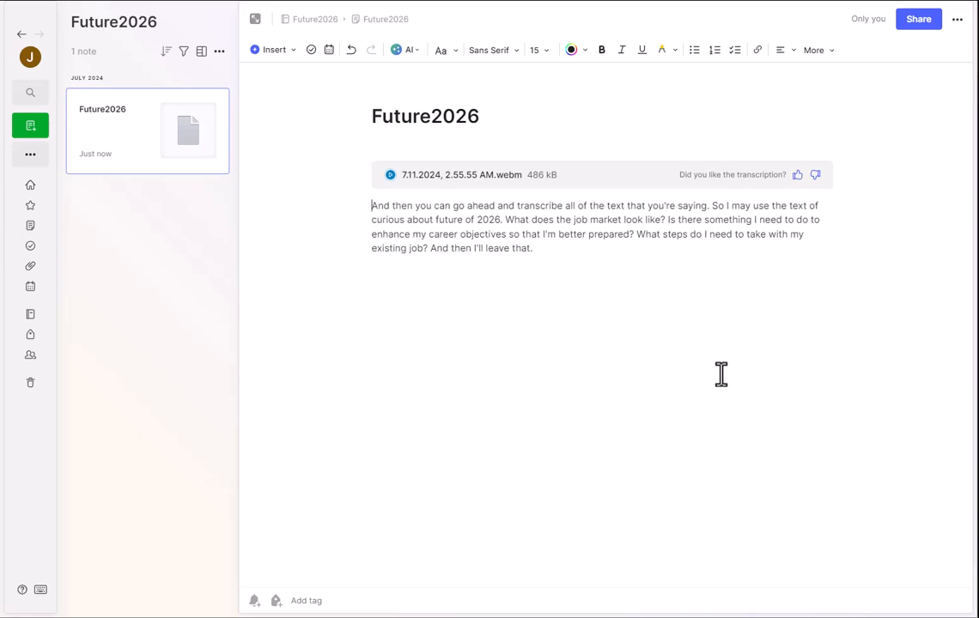
key(BackSpace)
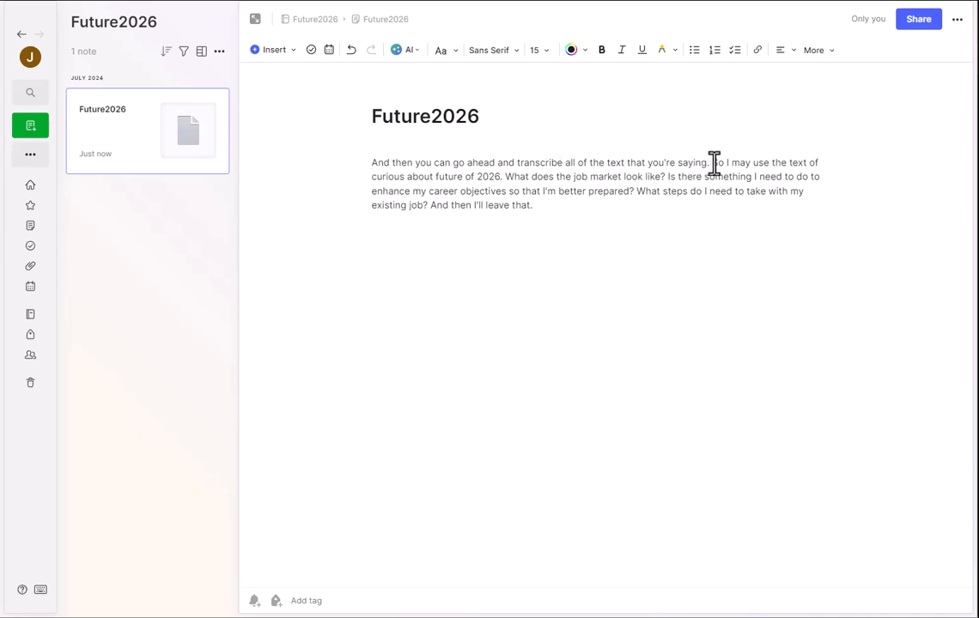
Delete the transcript's opening sentences before "What does the job market look like?"
drag(504, 177, 345, 166)
key(BackSpace)
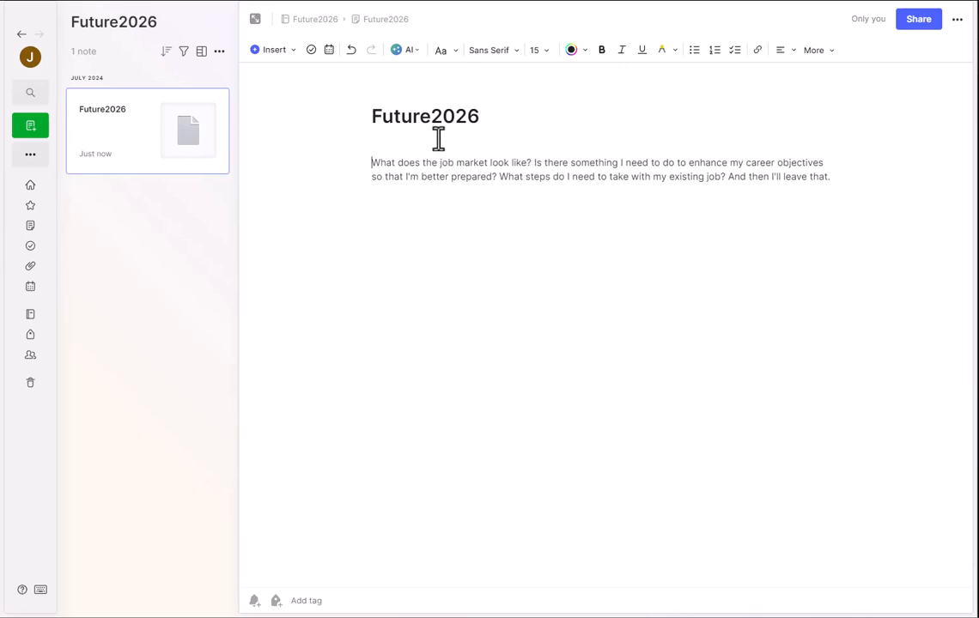
Turn the transcript into three tasks, split before "Is there something" and "What steps", and delete the closing "And then I'll leave that."
click(310, 50)
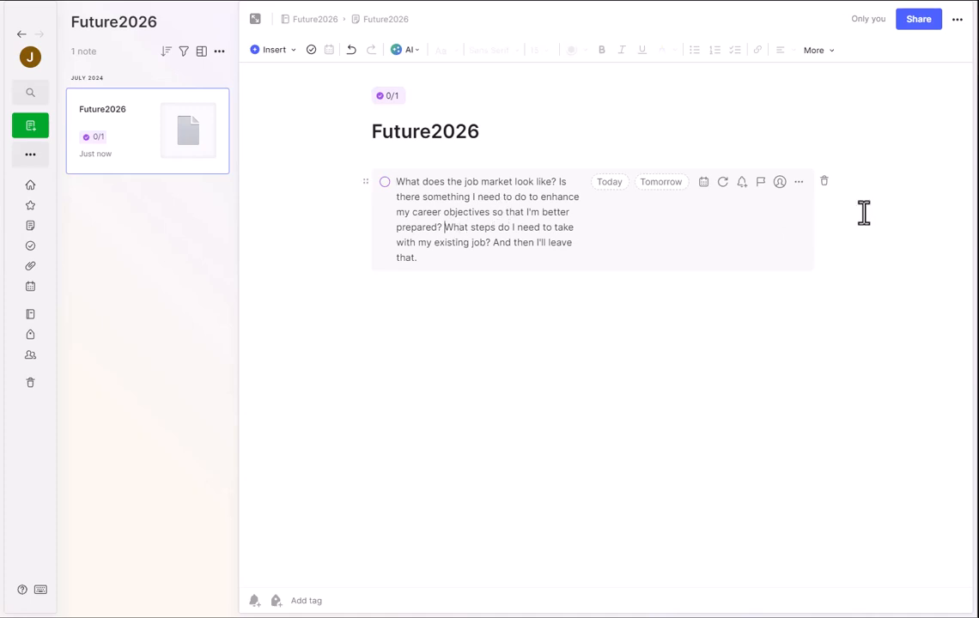
key(Return)
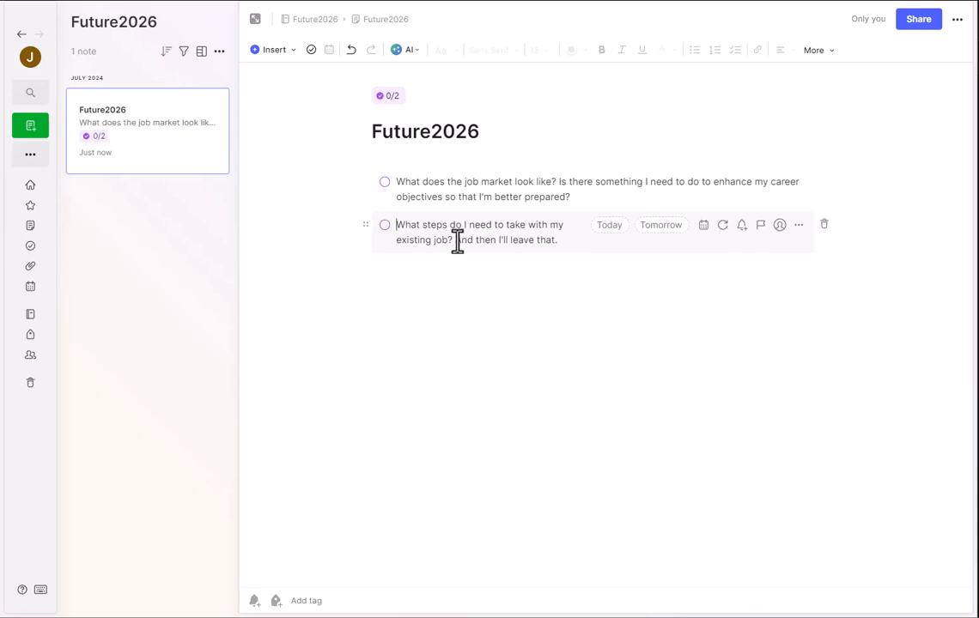
drag(560, 240, 453, 241)
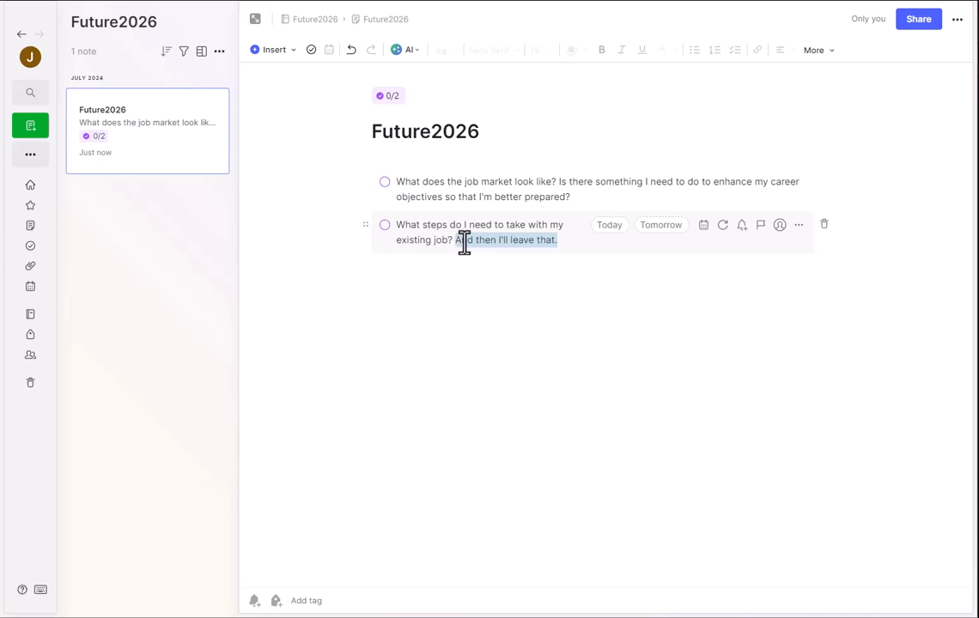
key(BackSpace)
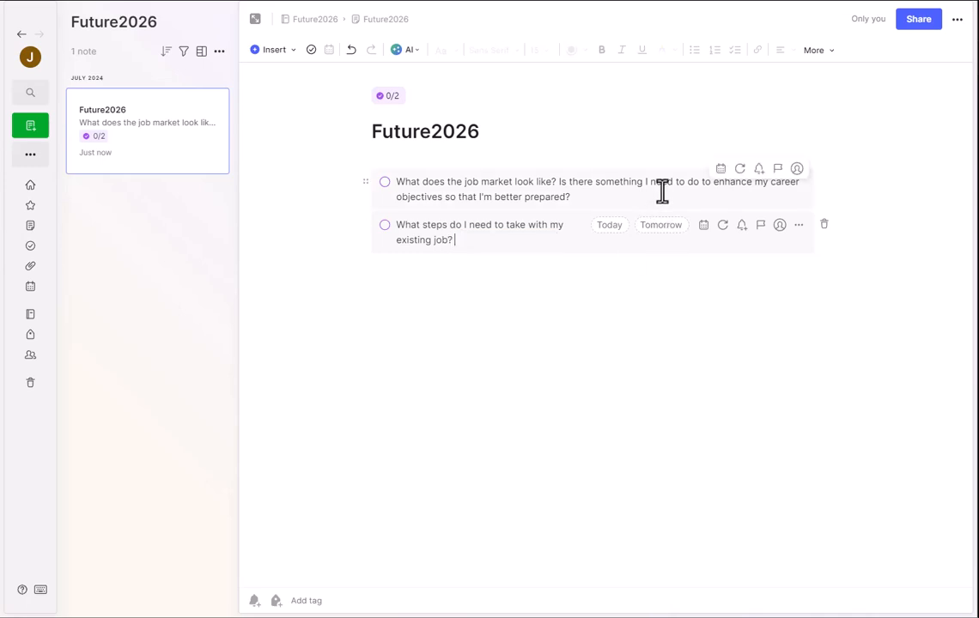
click(557, 183)
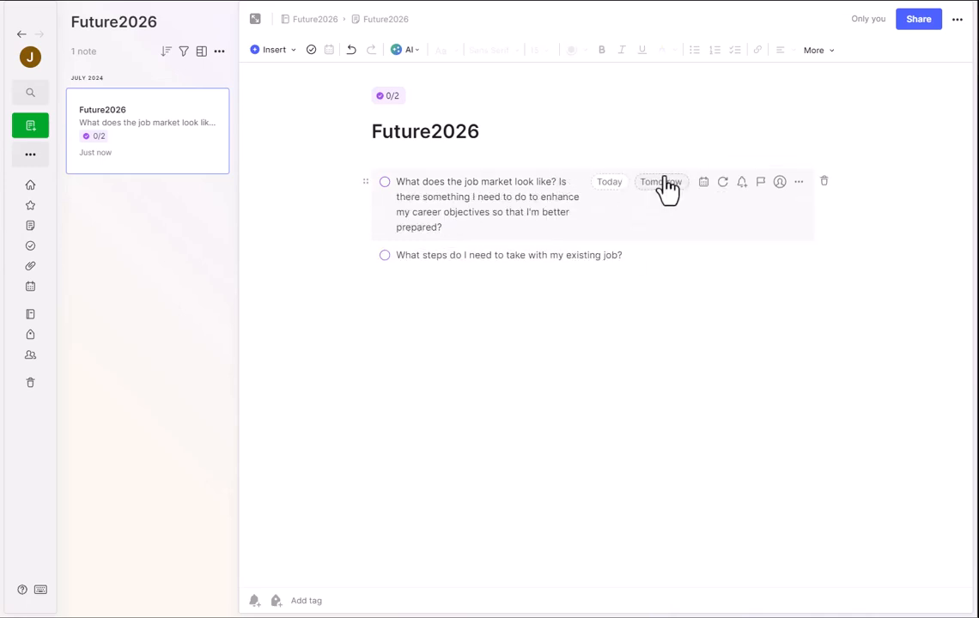
key(Return)
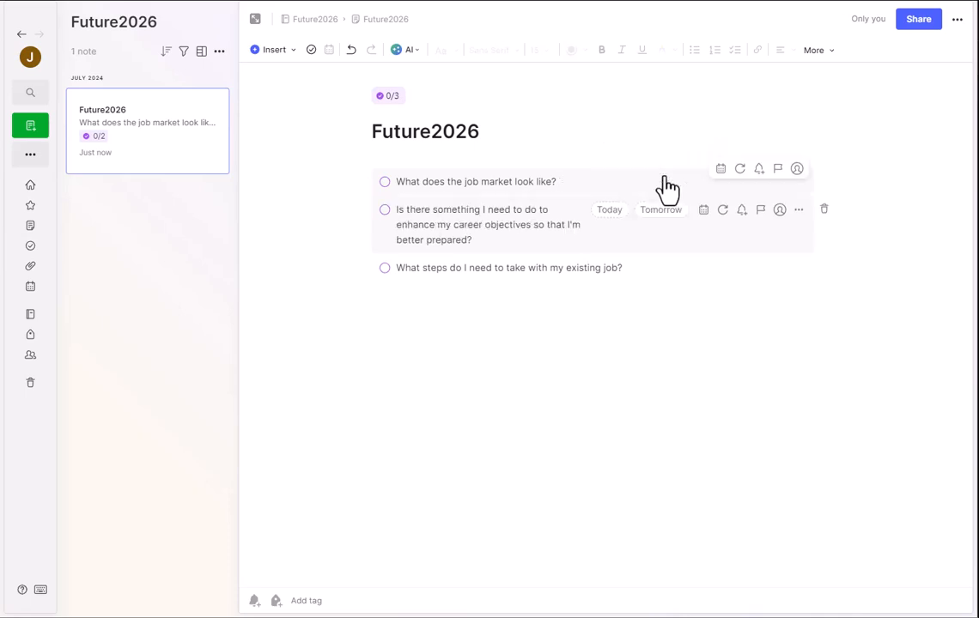
click(663, 328)
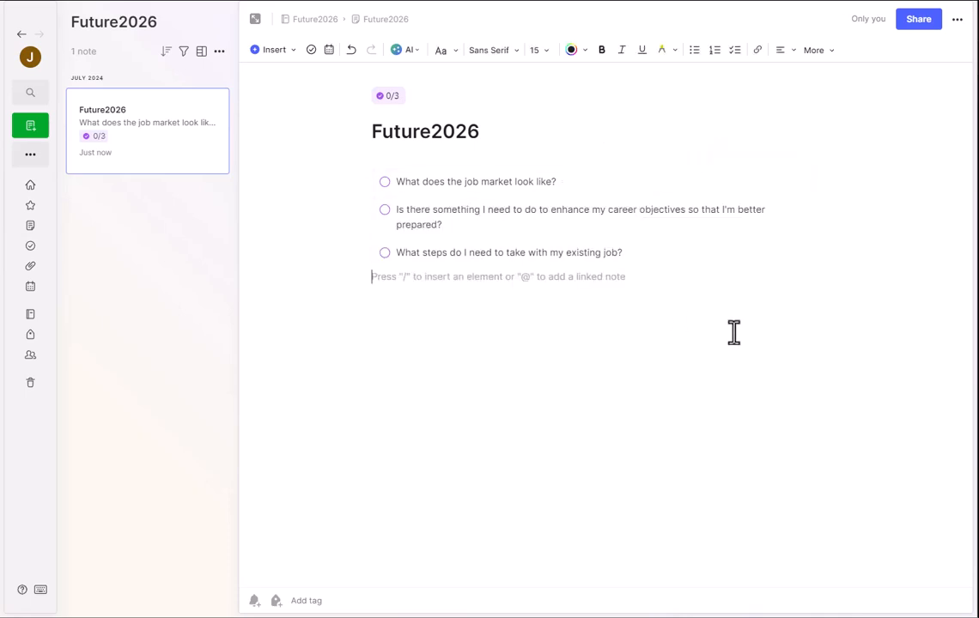
Set the job market task due on July 14, 2024 and the career objectives task due tomorrow
click(542, 183)
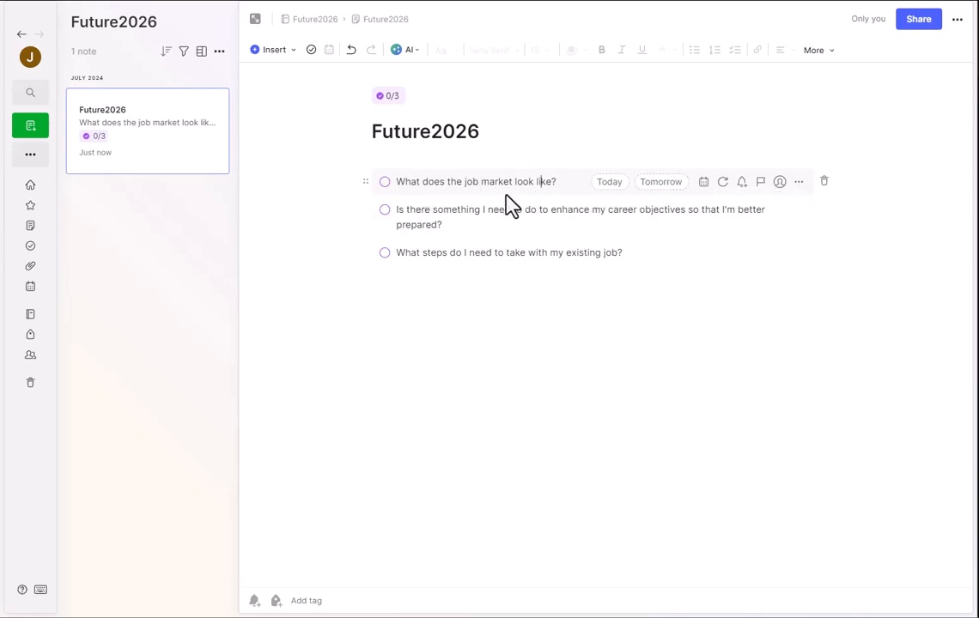
click(703, 182)
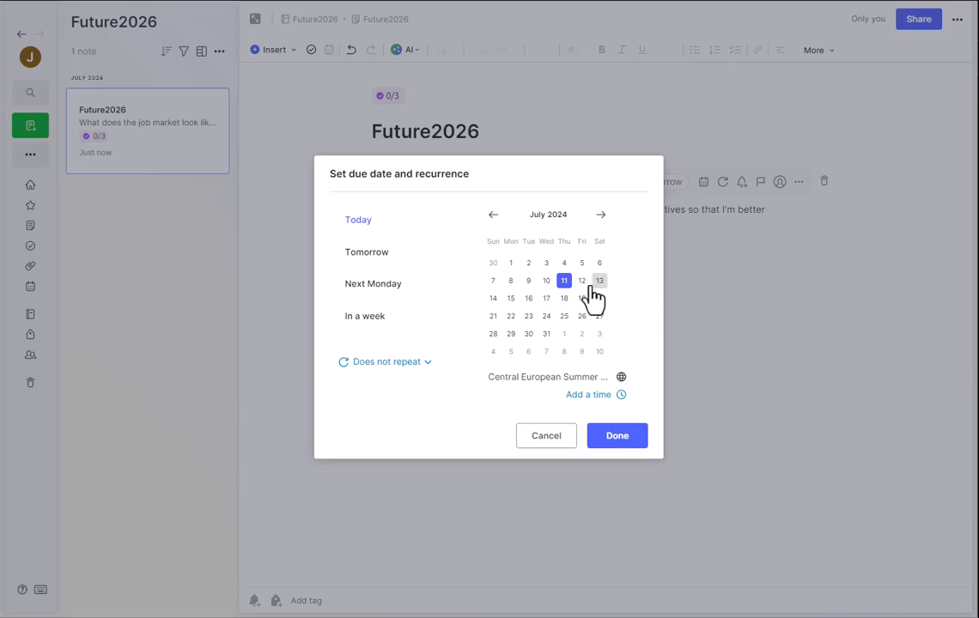
click(493, 299)
click(618, 436)
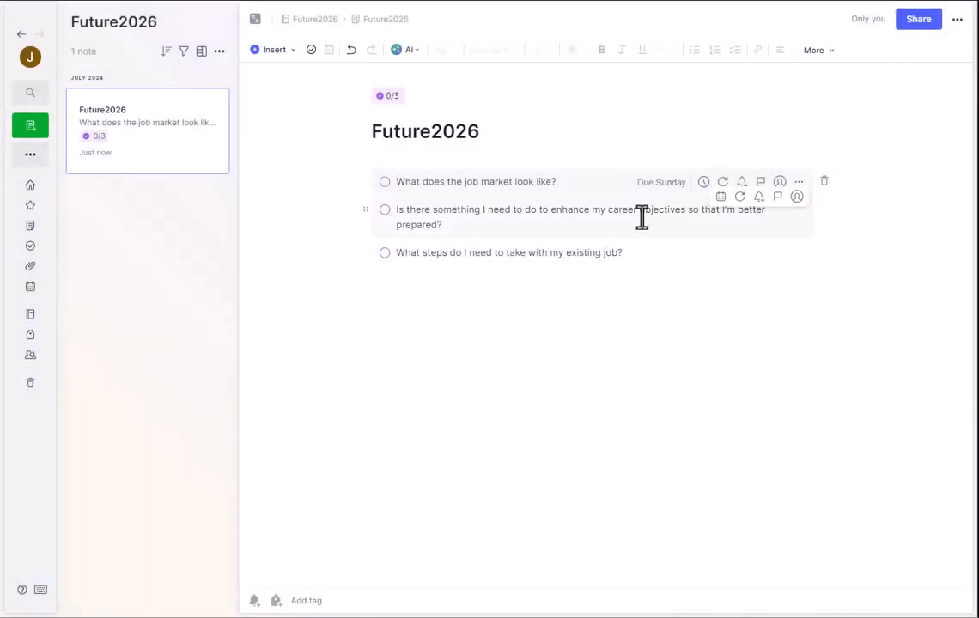
click(661, 212)
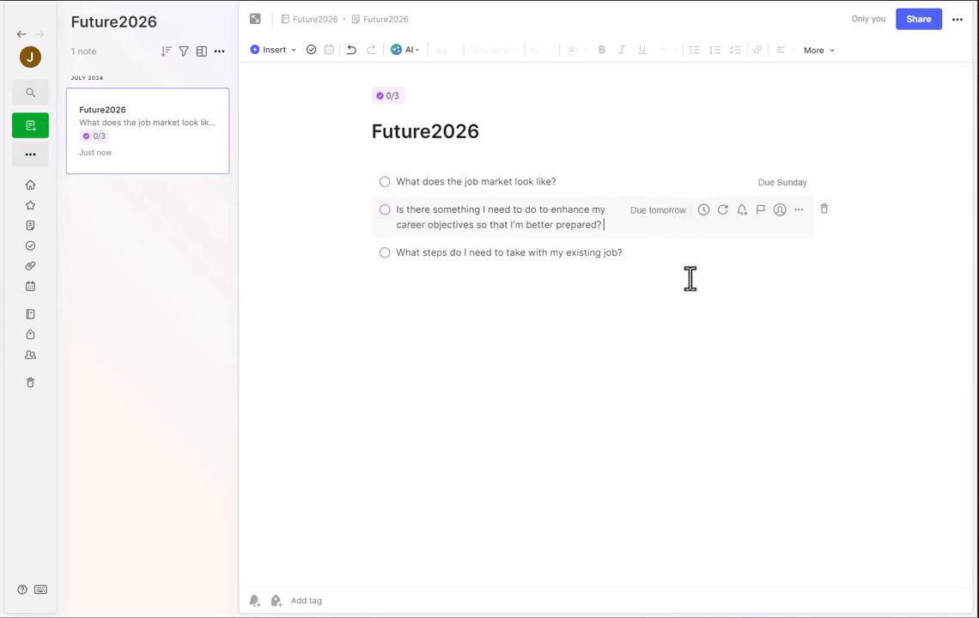
Set the "What steps do I need to take with my existing job?" task due today
click(642, 255)
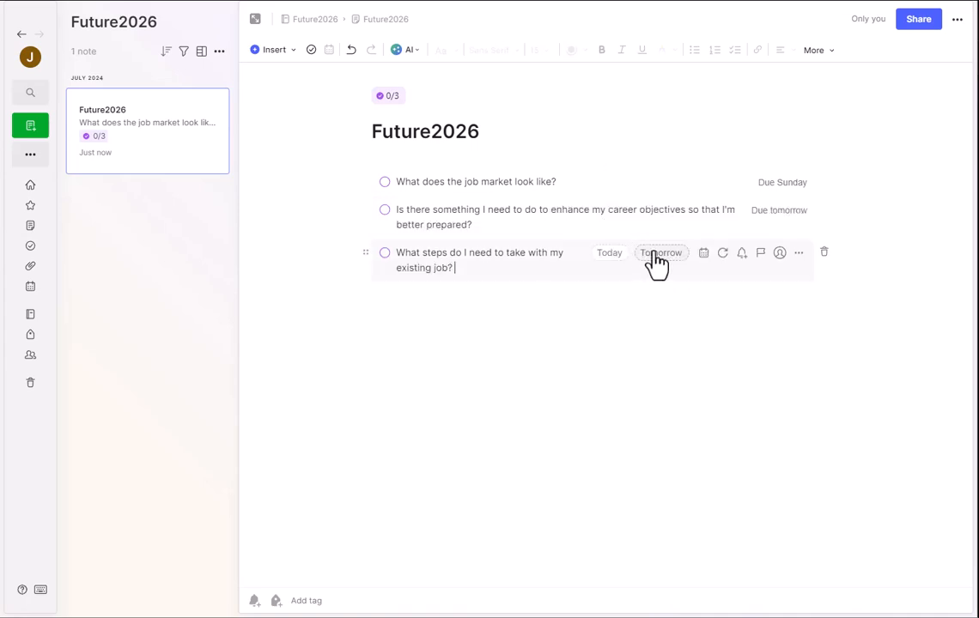
click(610, 254)
click(919, 366)
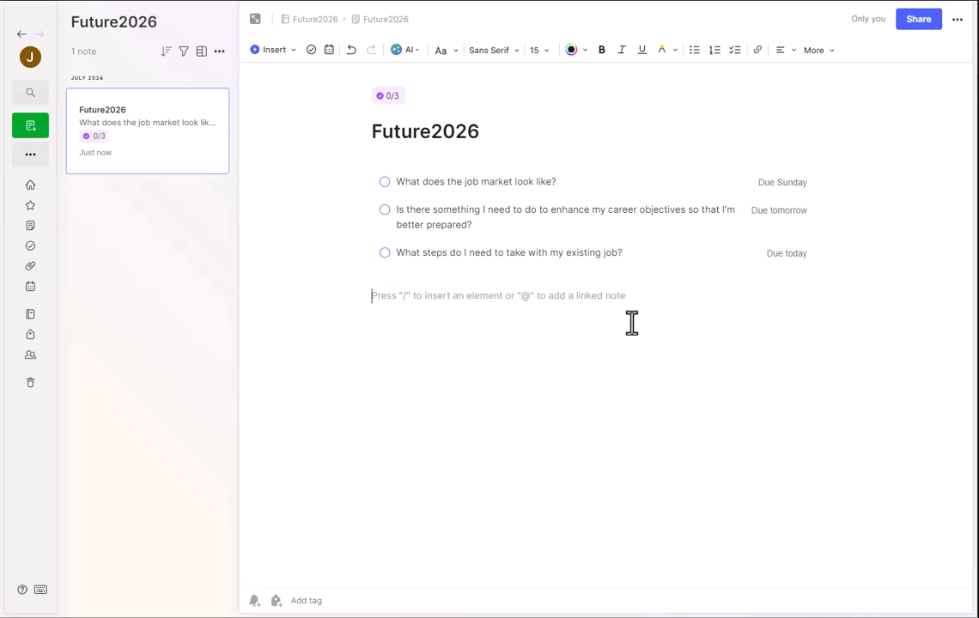
Insert an audio recording below the tasks, dictate the notebook's objective for better preparation for 2026, and transcribe it
text(/)
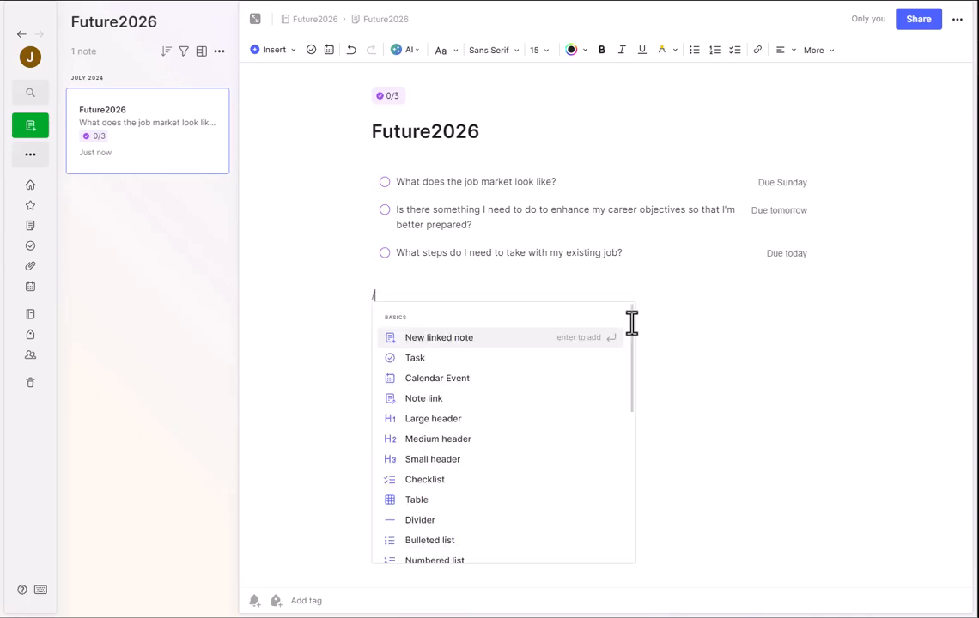
text(au)
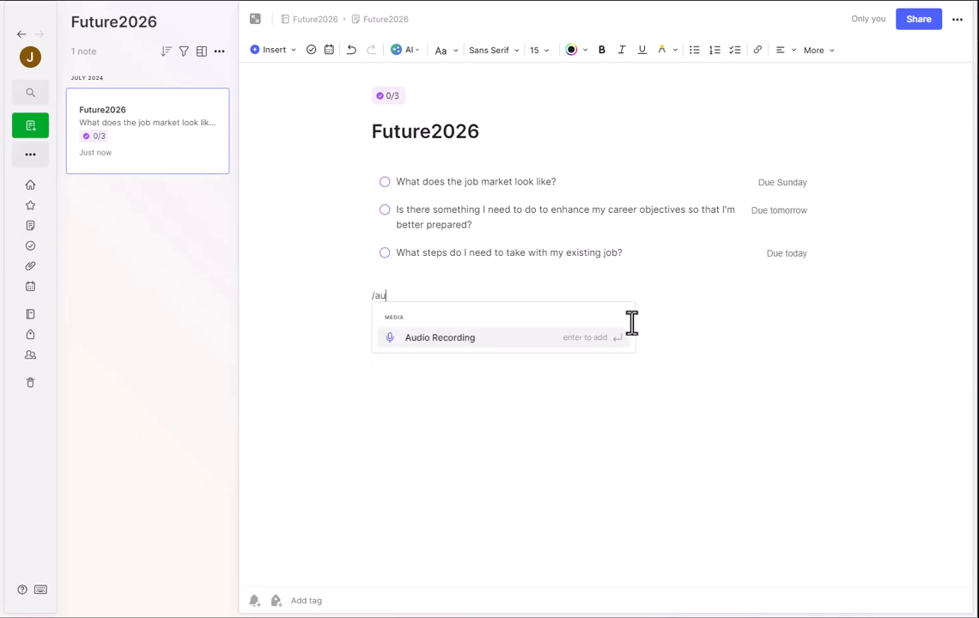
key(Return)
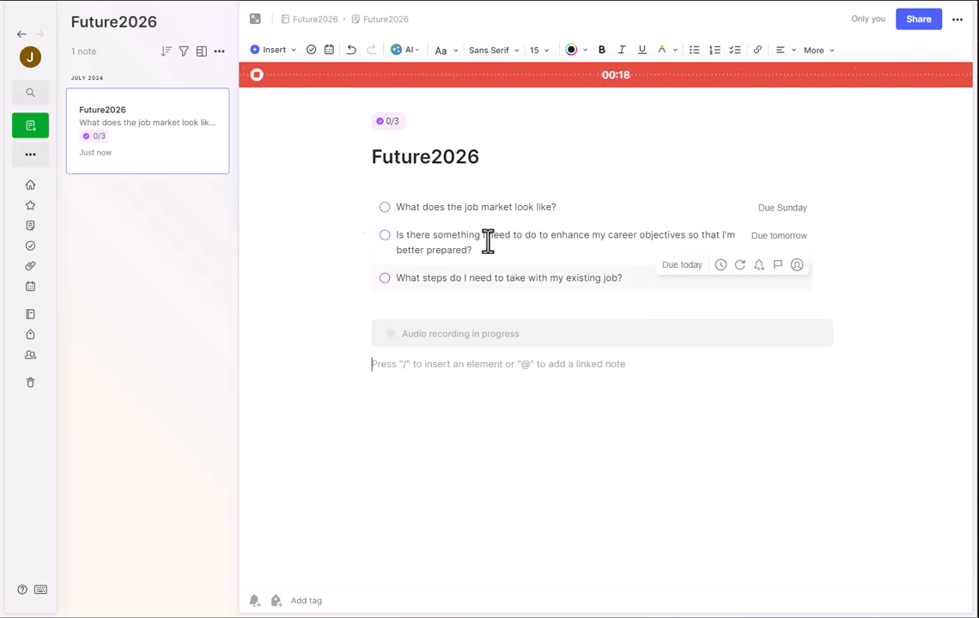
click(256, 74)
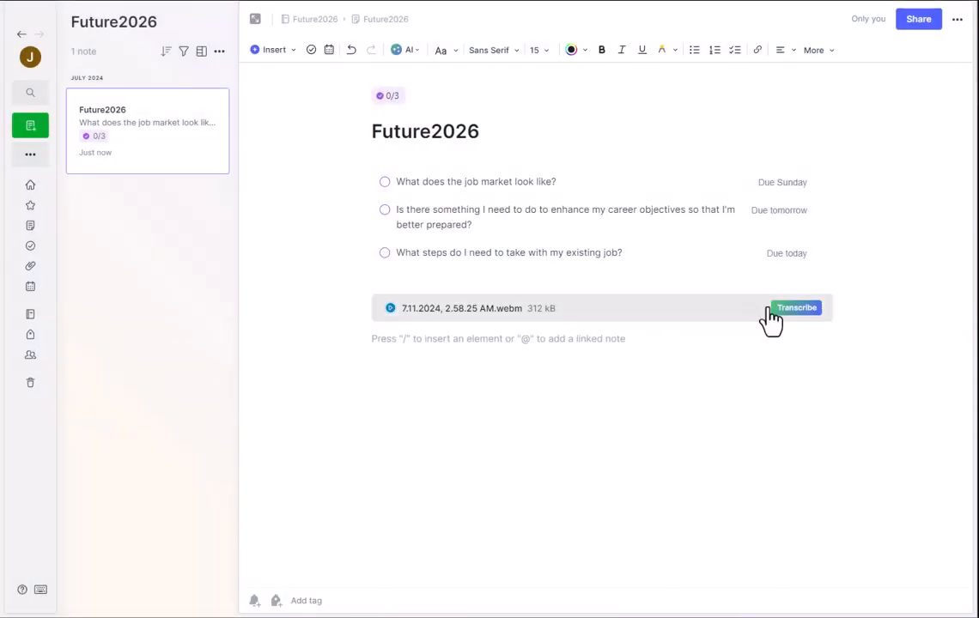
click(799, 309)
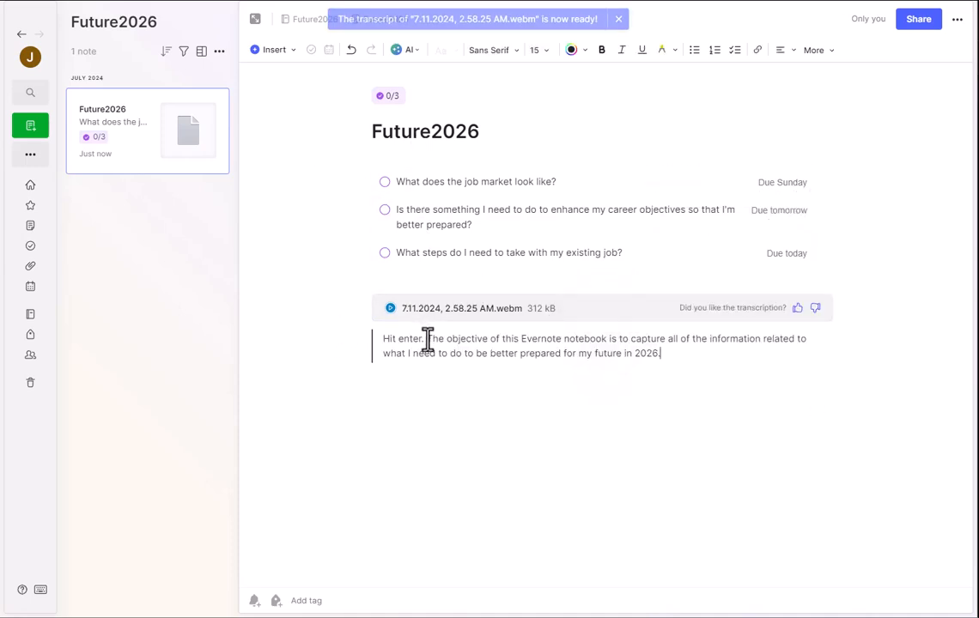
Remove the opening "Hit enter." from the transcript along with its quote formatting and the audio attachment above it
drag(428, 338, 354, 338)
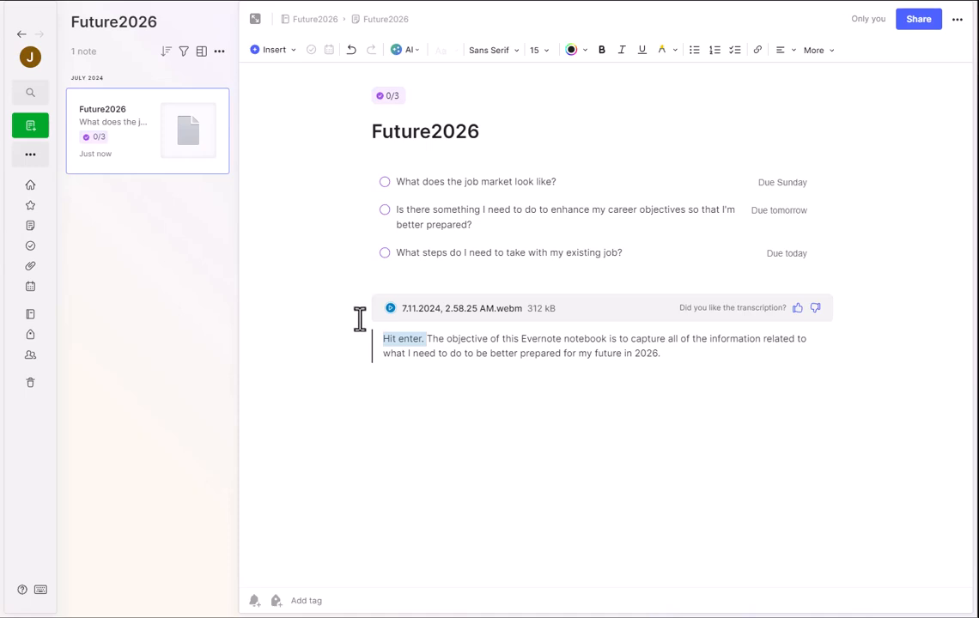
key(BackSpace)
key(BackSpace)
key(BackSpace)
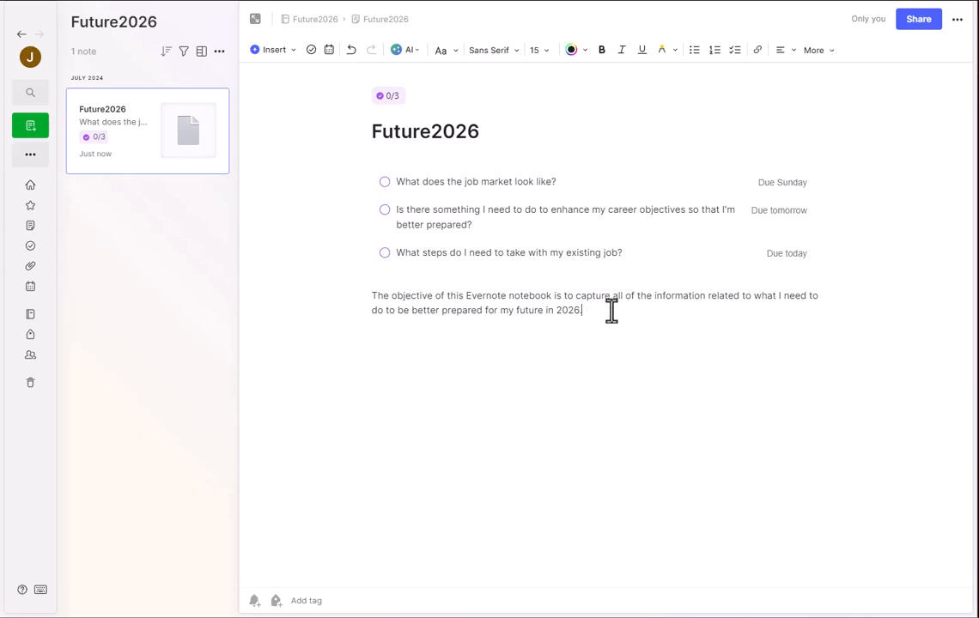
Run the AI Fix Typos edit on the objective paragraph and replace the paragraph with the copied result
drag(586, 311, 371, 299)
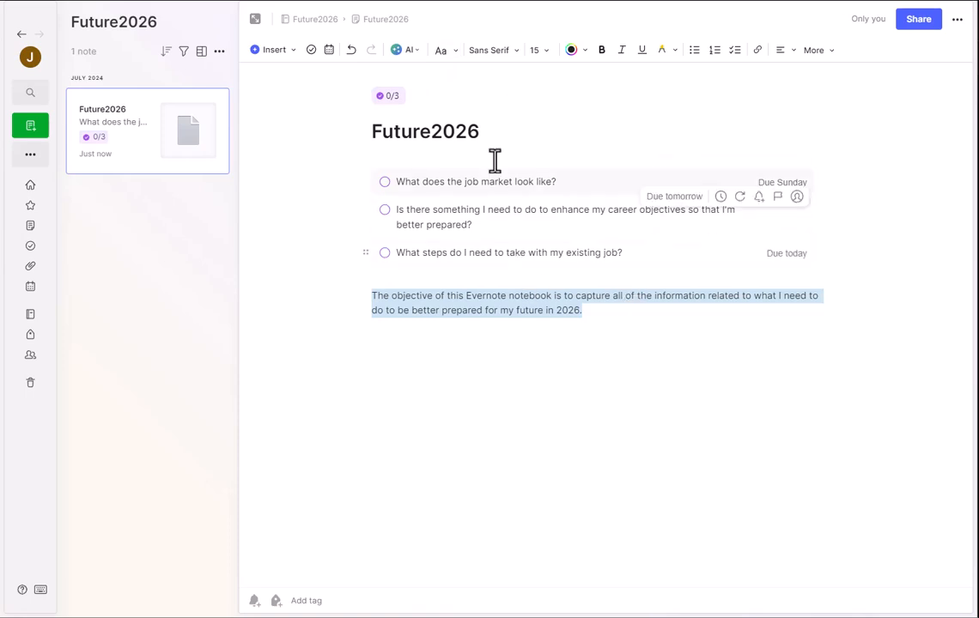
click(412, 52)
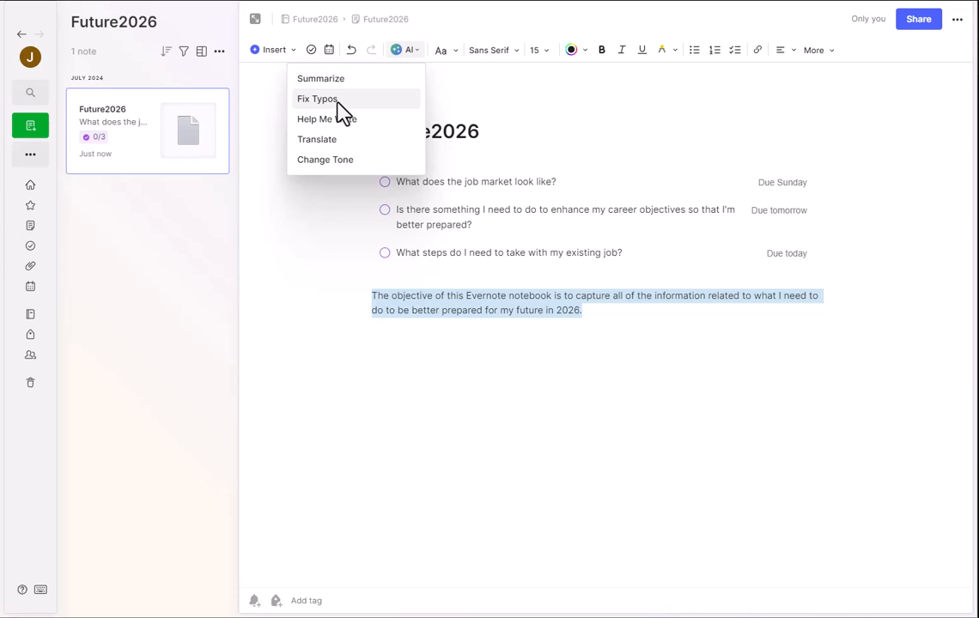
mouse_move(344, 111)
click(444, 82)
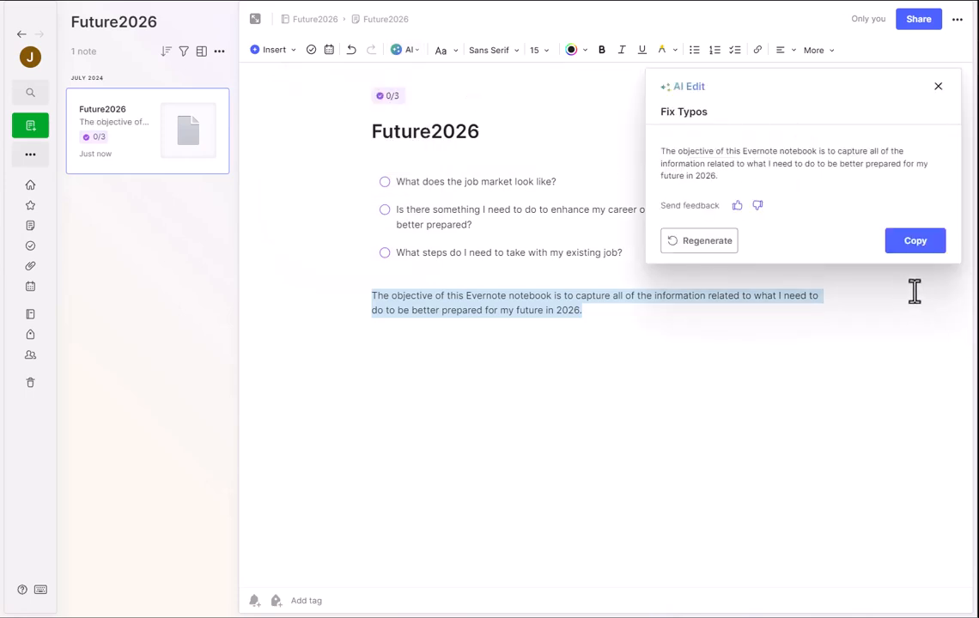
click(916, 242)
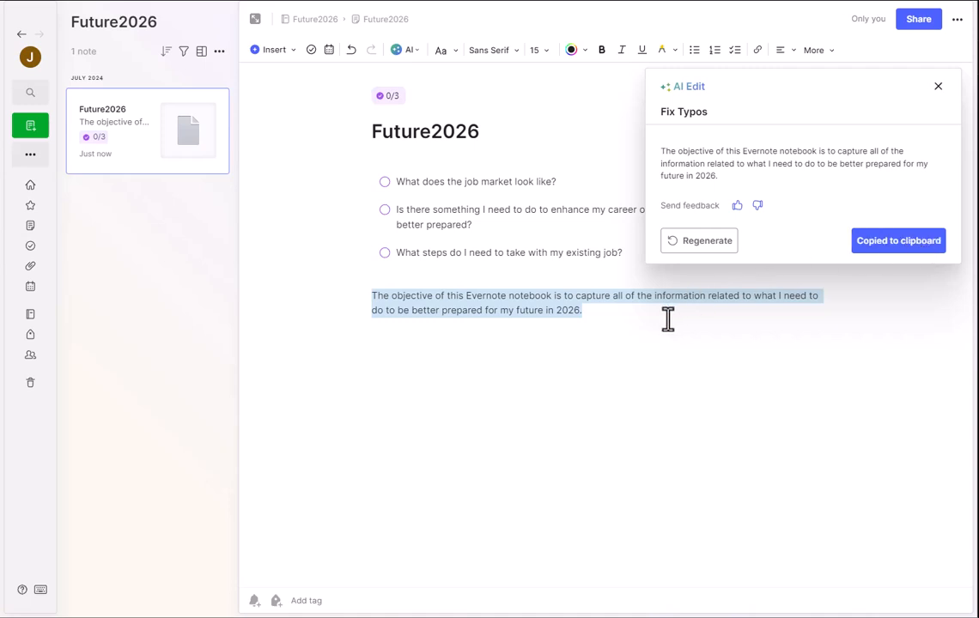
drag(625, 314, 335, 299)
key(ctrl+v)
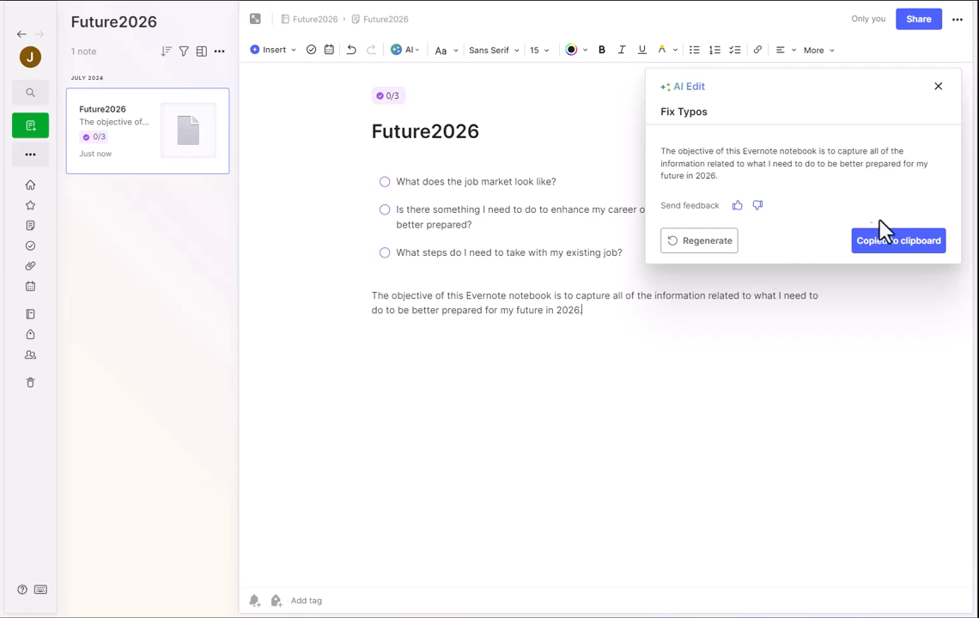
click(936, 83)
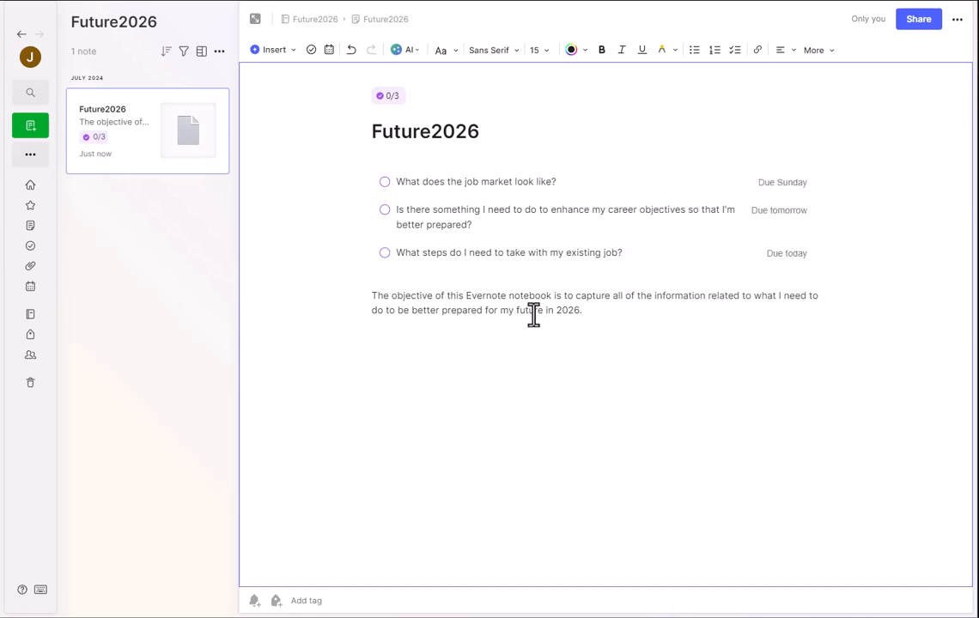
Try to change the tone of the objective paragraph with the AI edit
drag(587, 305, 367, 300)
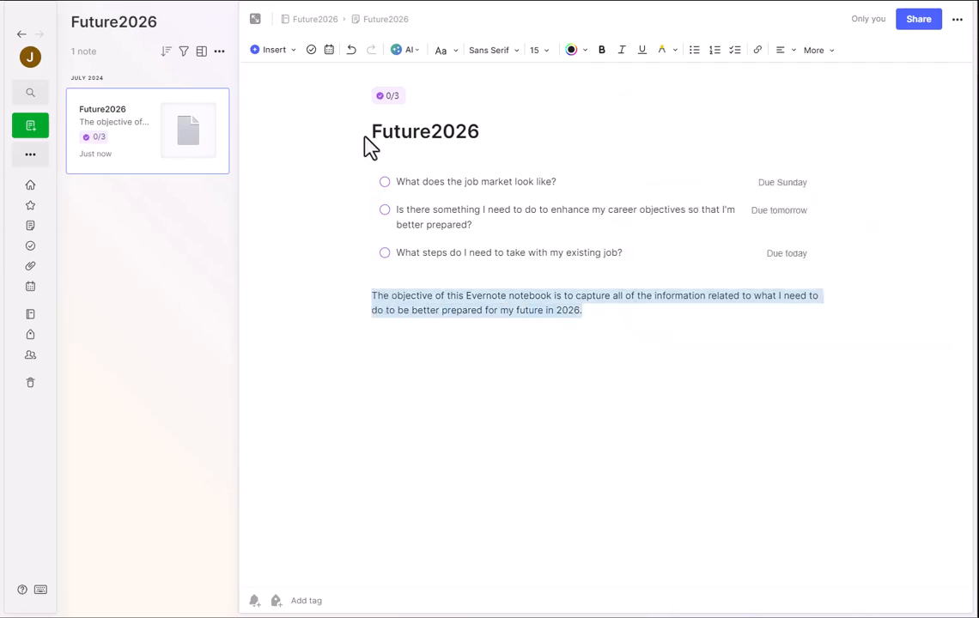
click(419, 51)
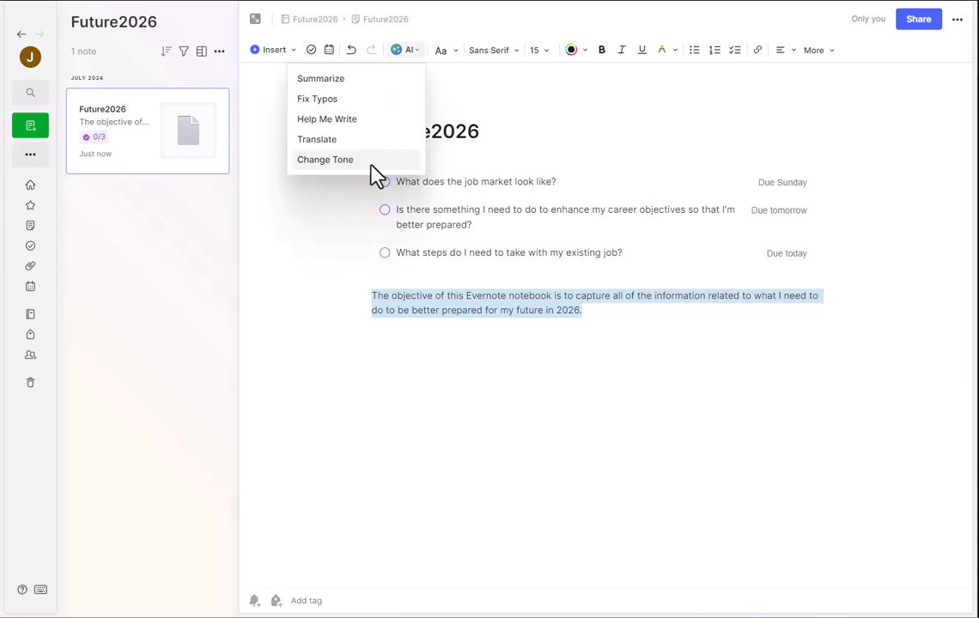
click(326, 160)
click(505, 395)
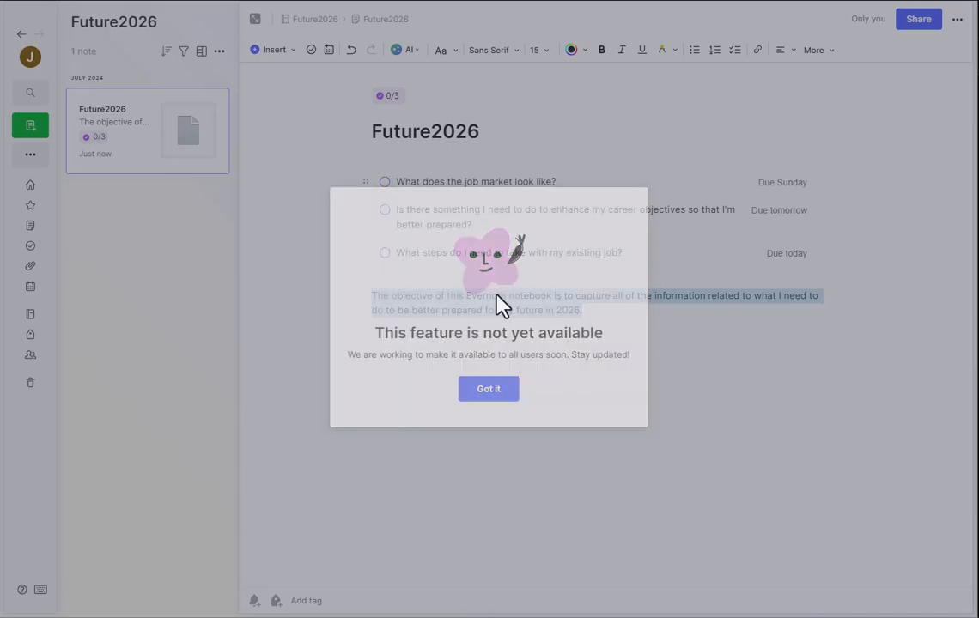
Summarize the objective text with AI using the Paragraph option and paste the copied summary below the original
click(408, 52)
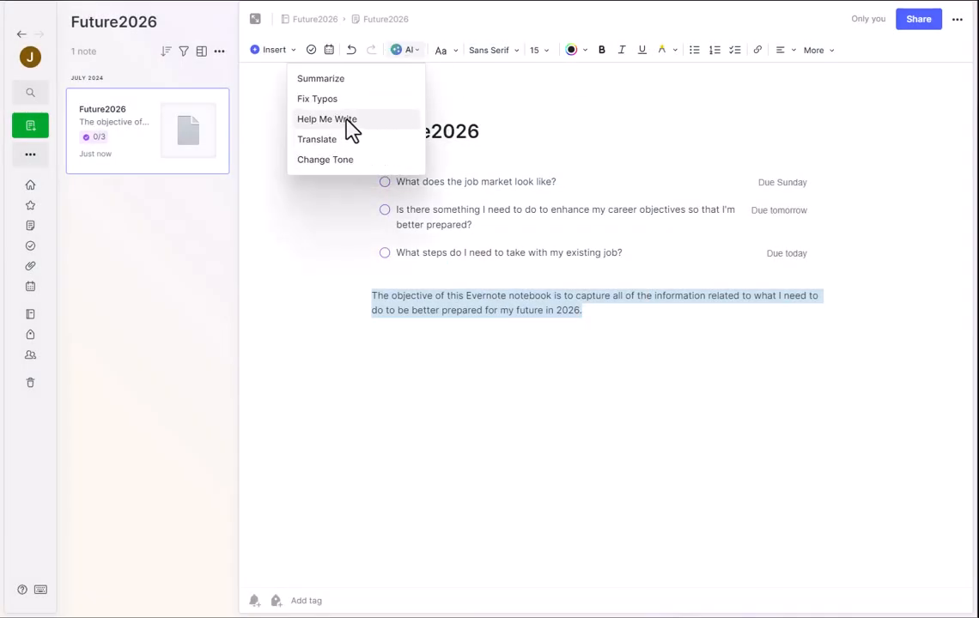
mouse_move(348, 81)
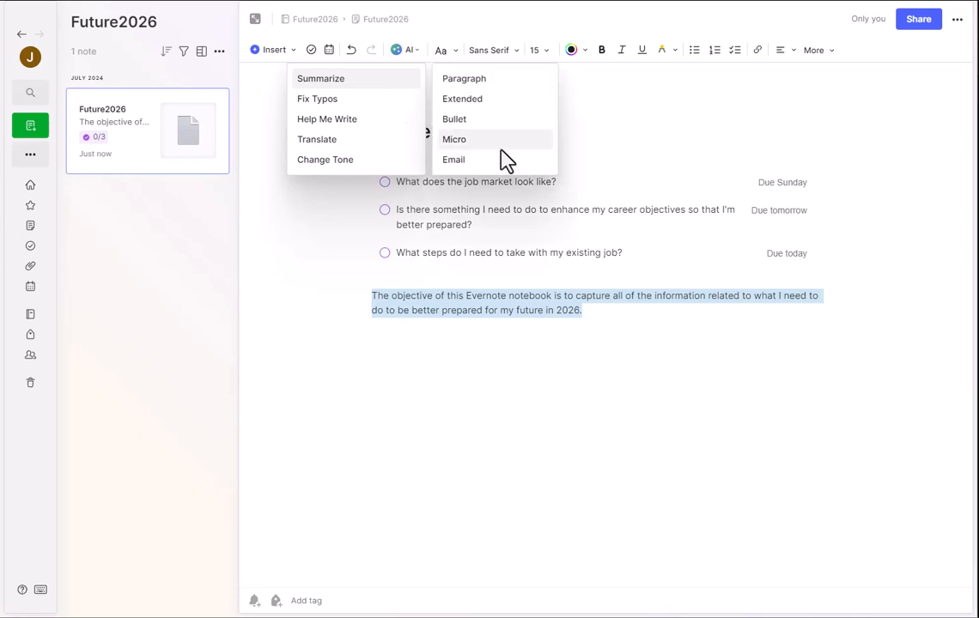
click(491, 82)
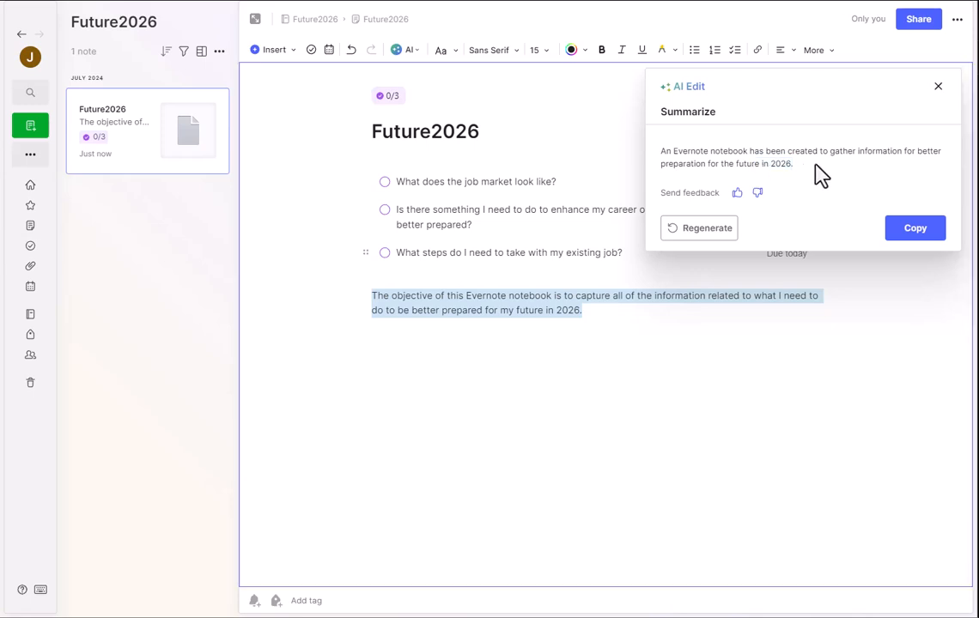
click(916, 230)
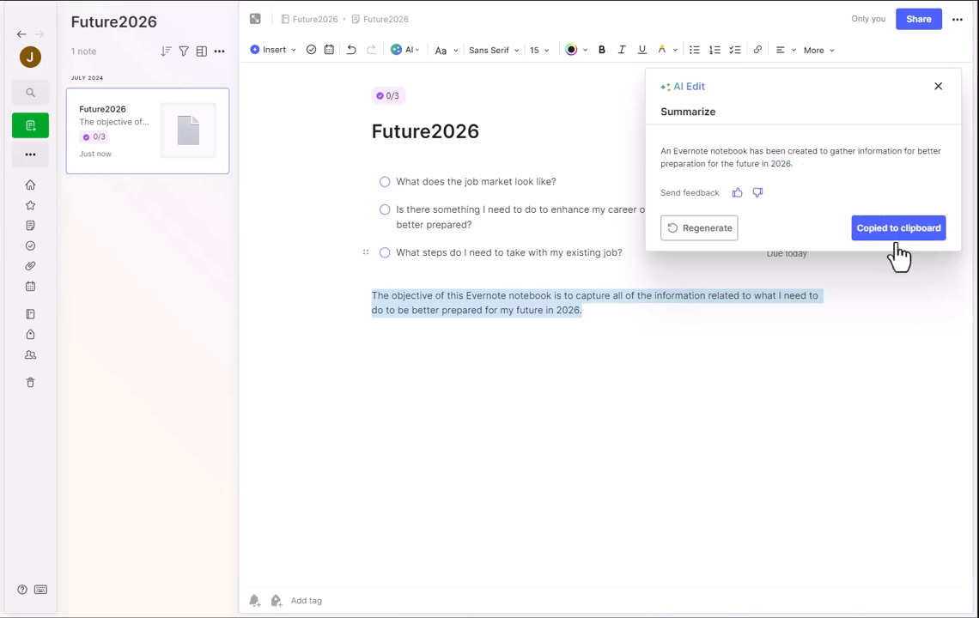
click(627, 313)
key(Return)
key(ctrl+v)
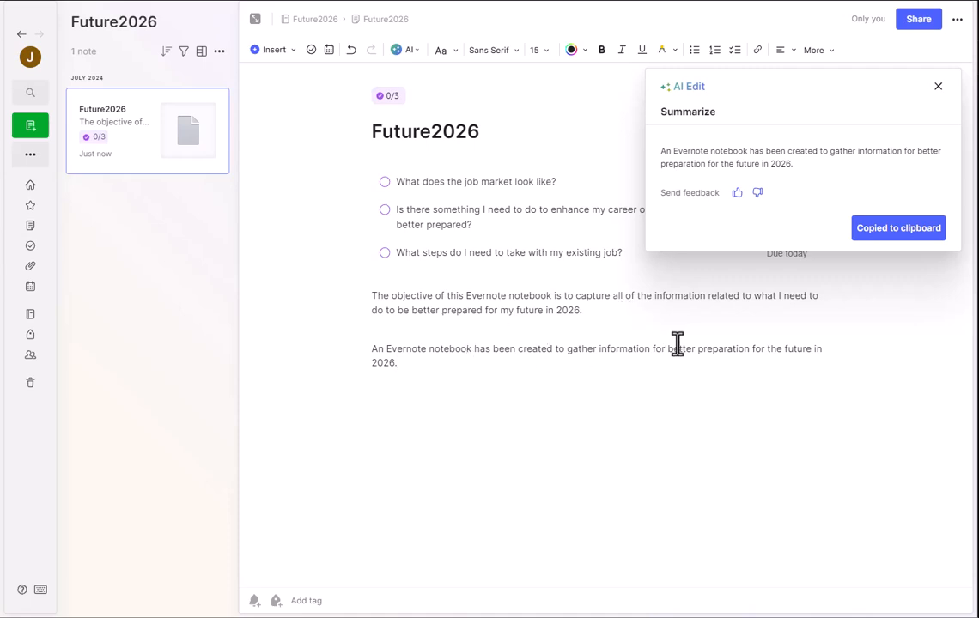
click(938, 86)
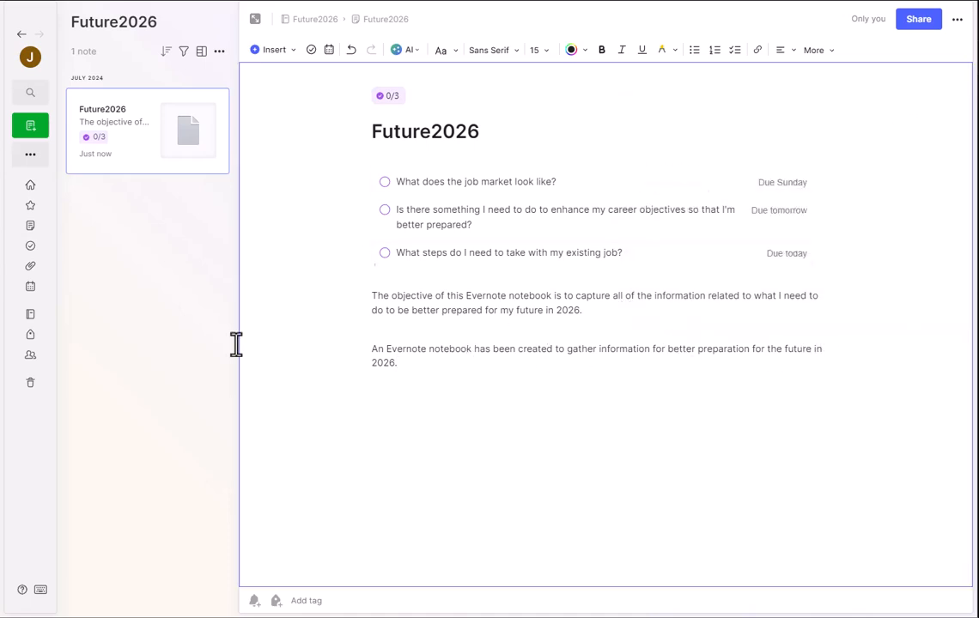
Delete the pasted summary below the objective and add blank lines between the note title and the first task
drag(411, 368, 334, 345)
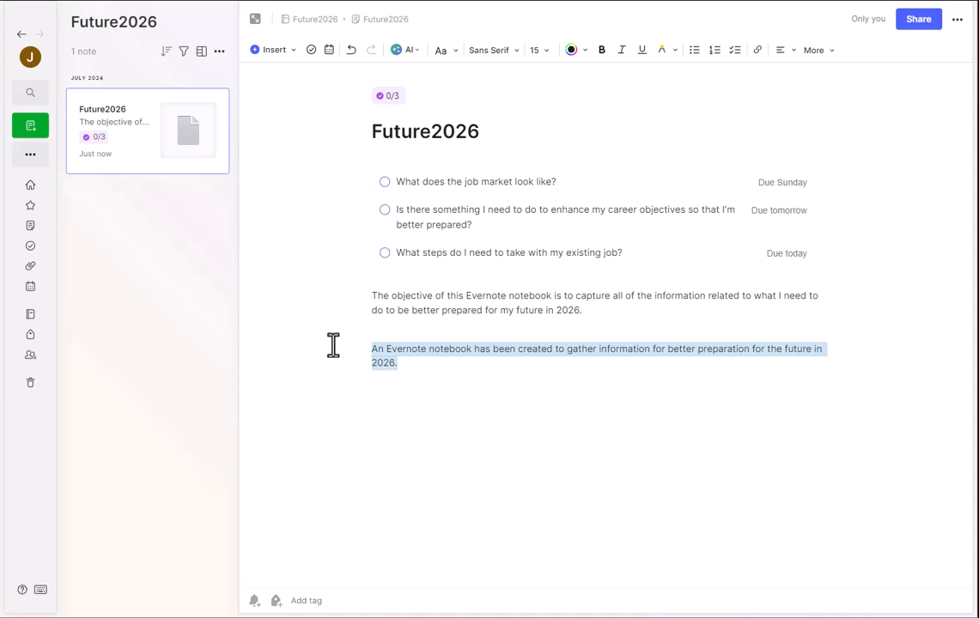
key(BackSpace)
click(404, 162)
key(Return)
key(Return)
key(Up)
key(Up)
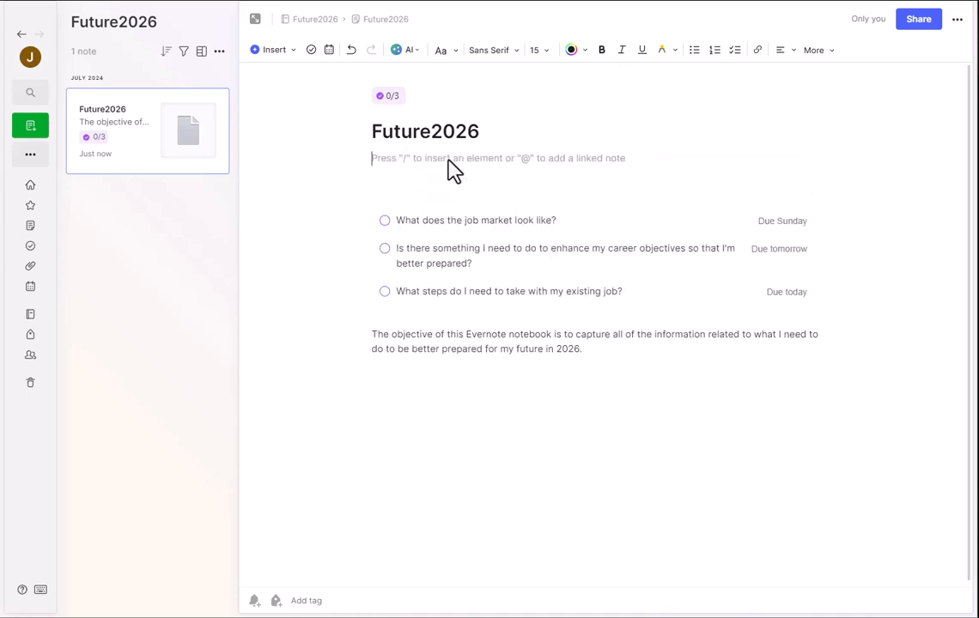
key(Up)
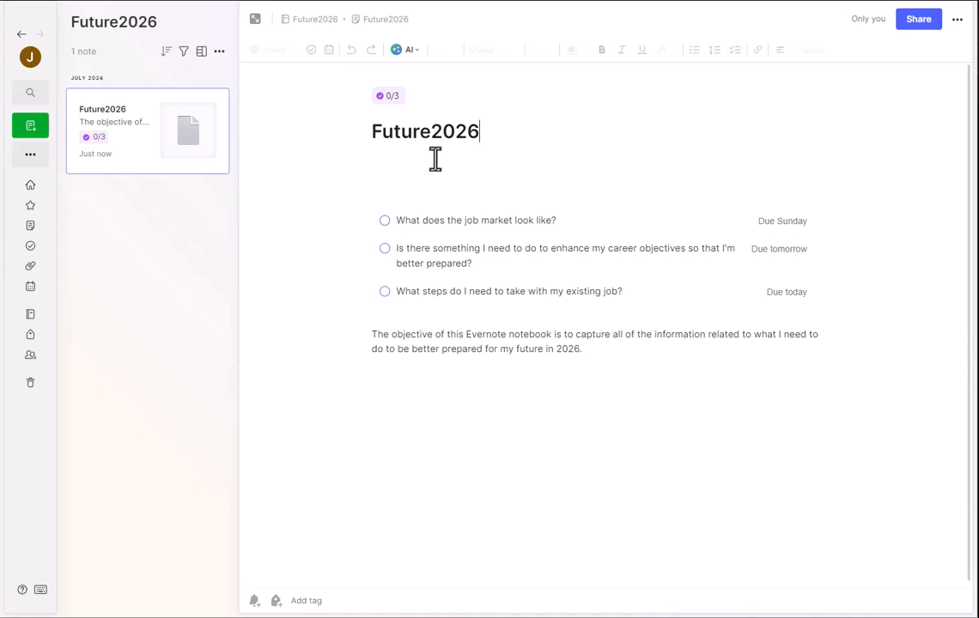
Insert a Quote block above the tasks and paste the copied AI summary into it
click(393, 172)
text(/)
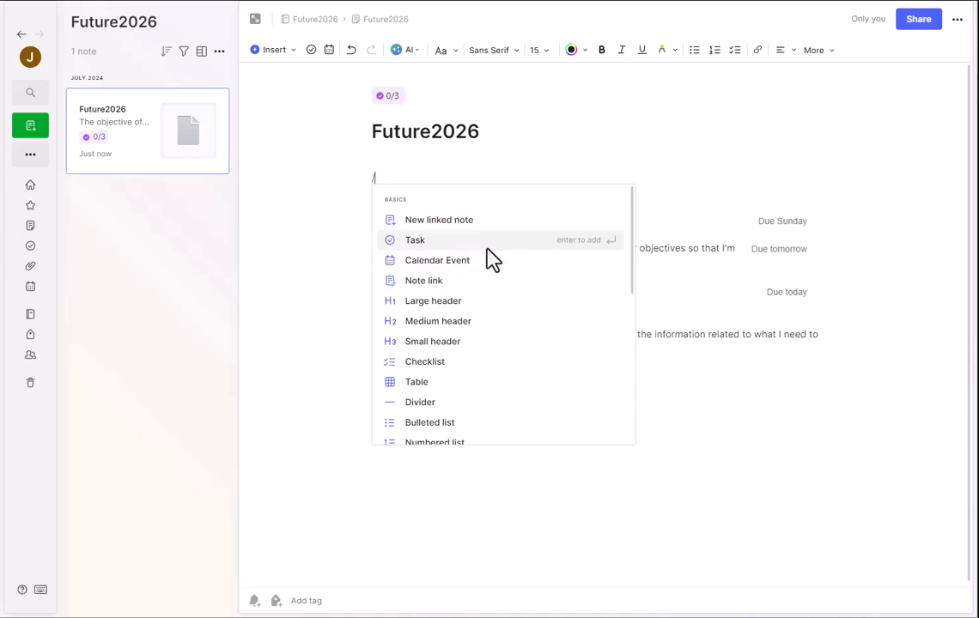
scroll(503, 347, down, 2)
scroll(511, 352, down, 5)
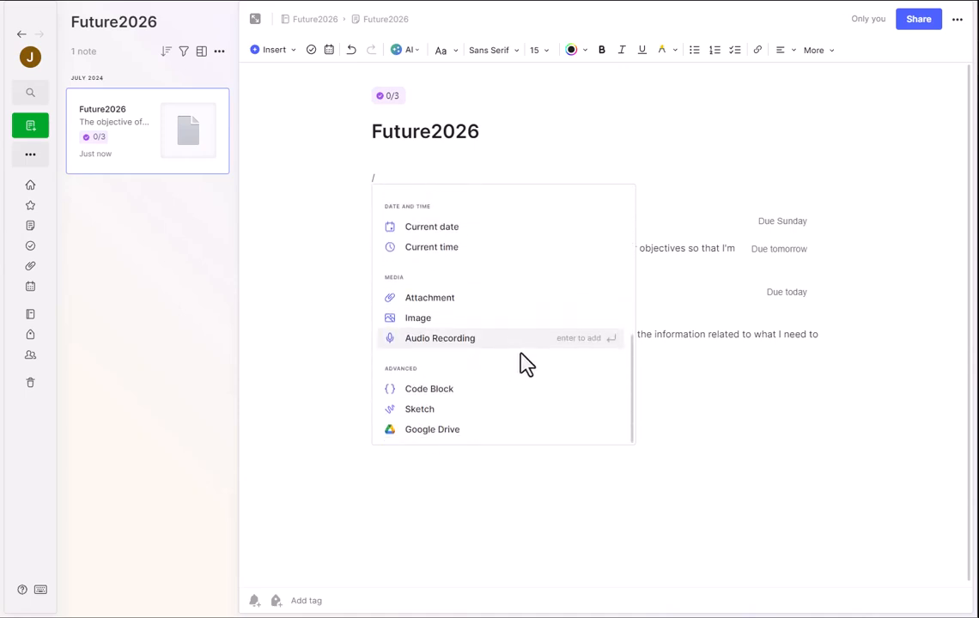
scroll(525, 362, up, 5)
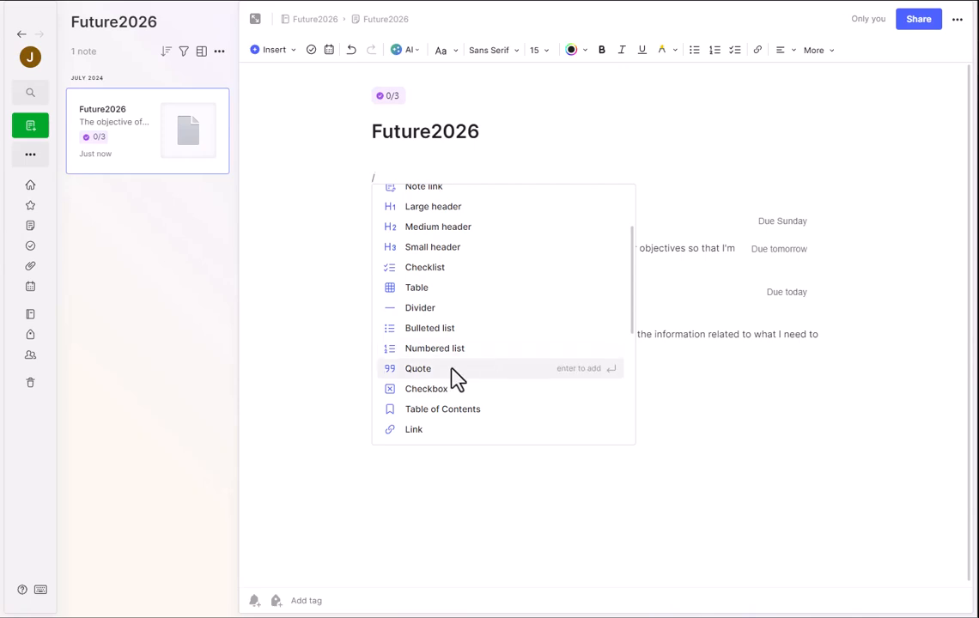
click(419, 368)
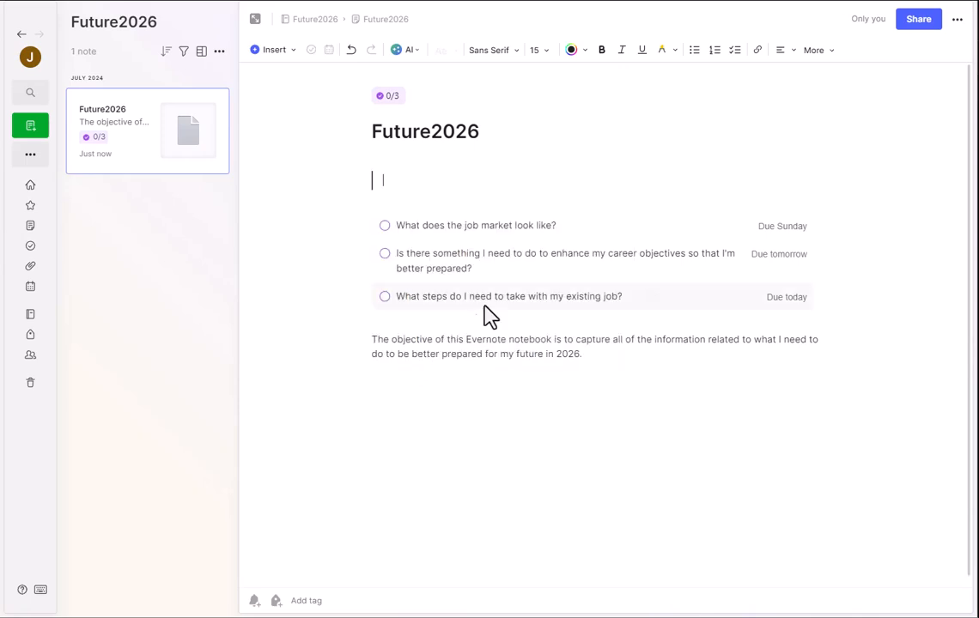
key(ctrl+v)
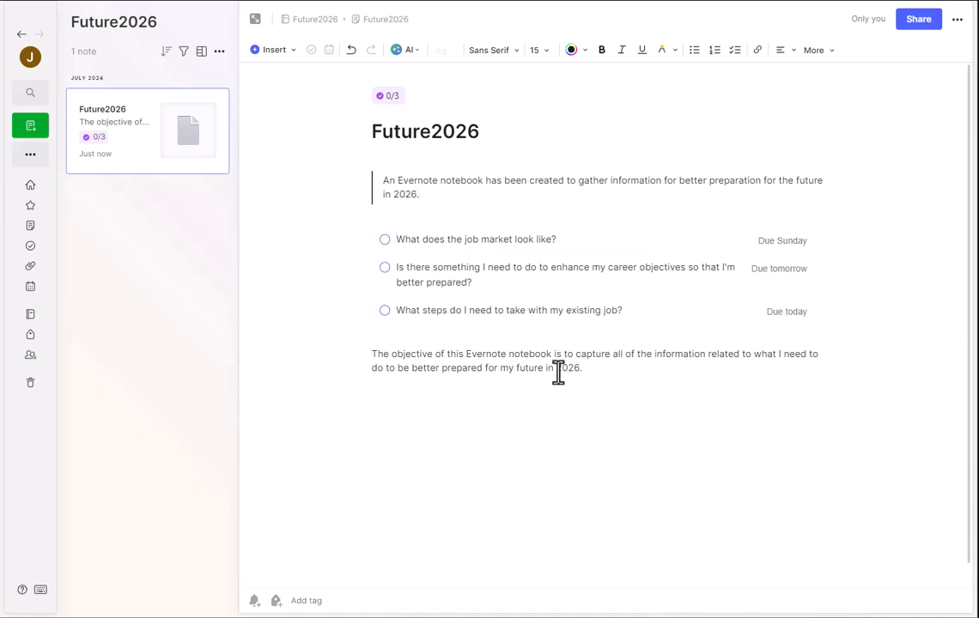
Delete the original objective paragraph below the three tasks, leaving an empty line there
drag(598, 367, 391, 336)
key(Delete)
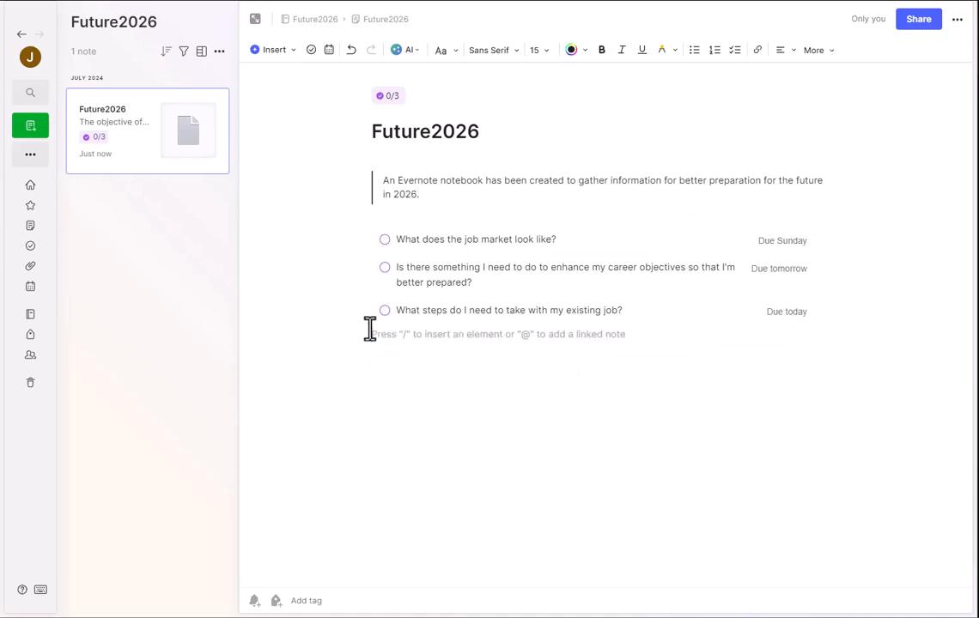
click(466, 402)
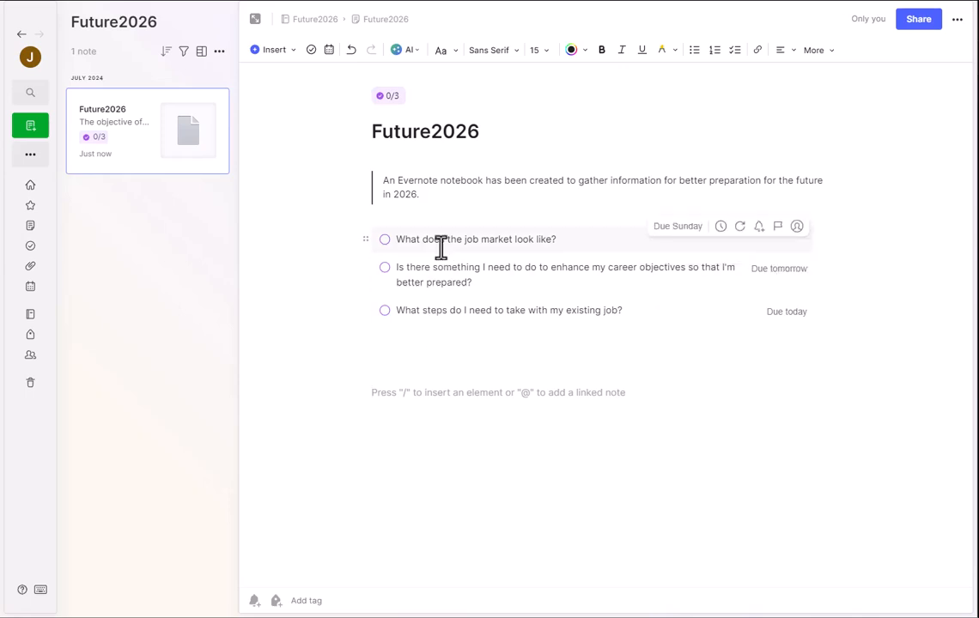
click(375, 351)
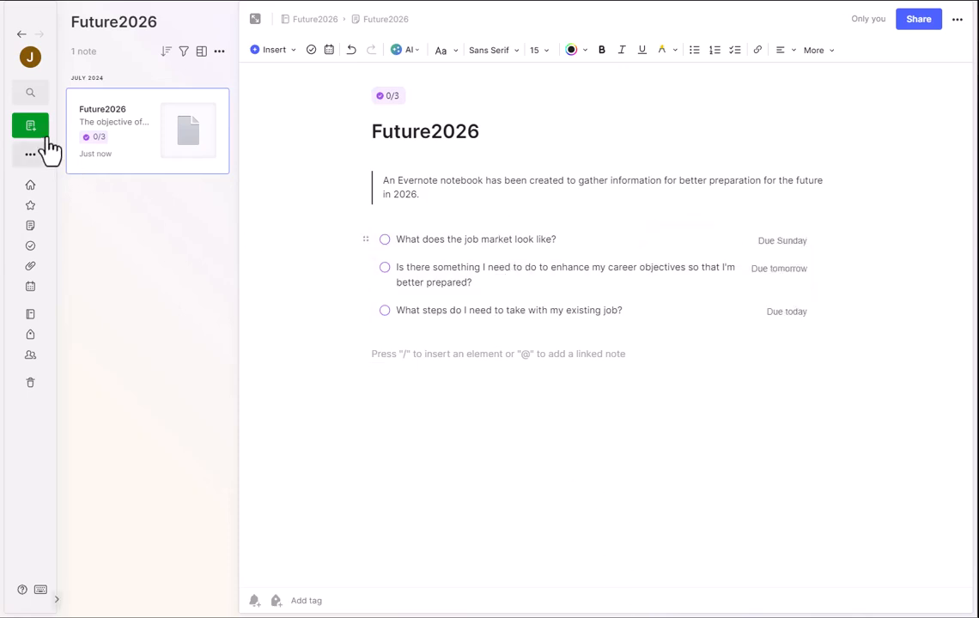
Show all tasks grouped by notebook, examine the Future2026 group and collapse it
click(31, 186)
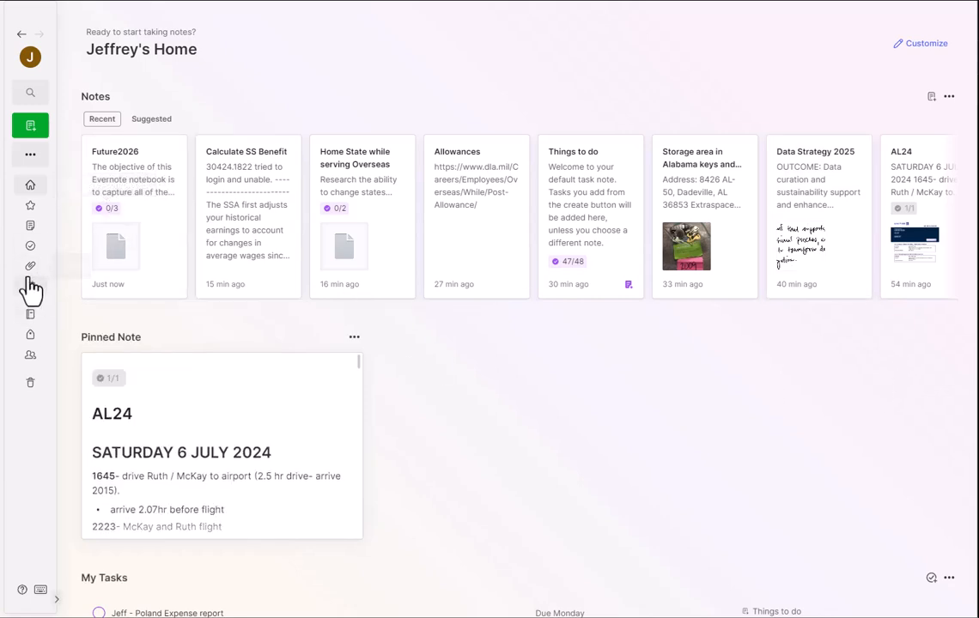
click(30, 249)
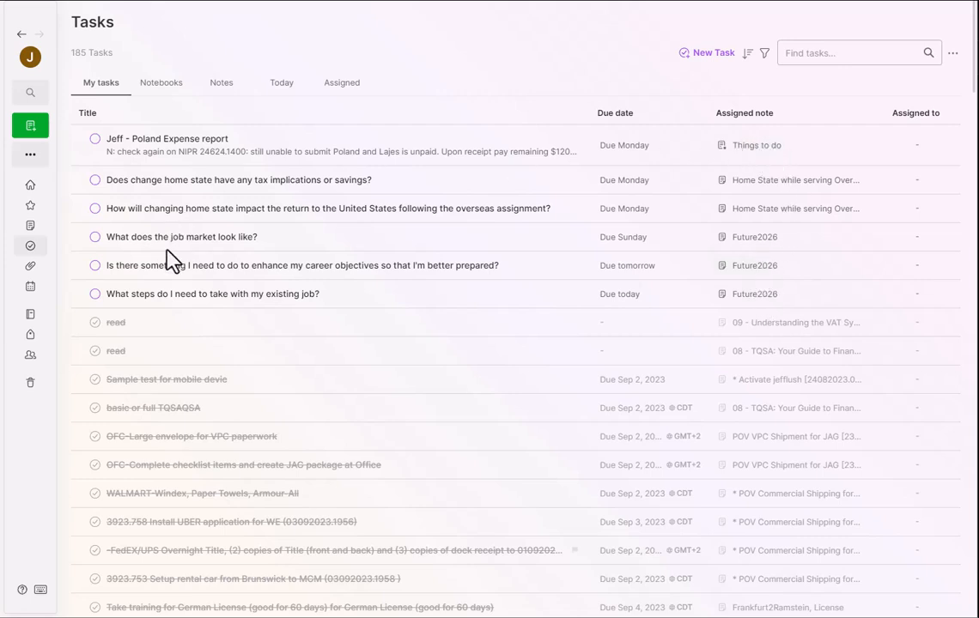
click(169, 90)
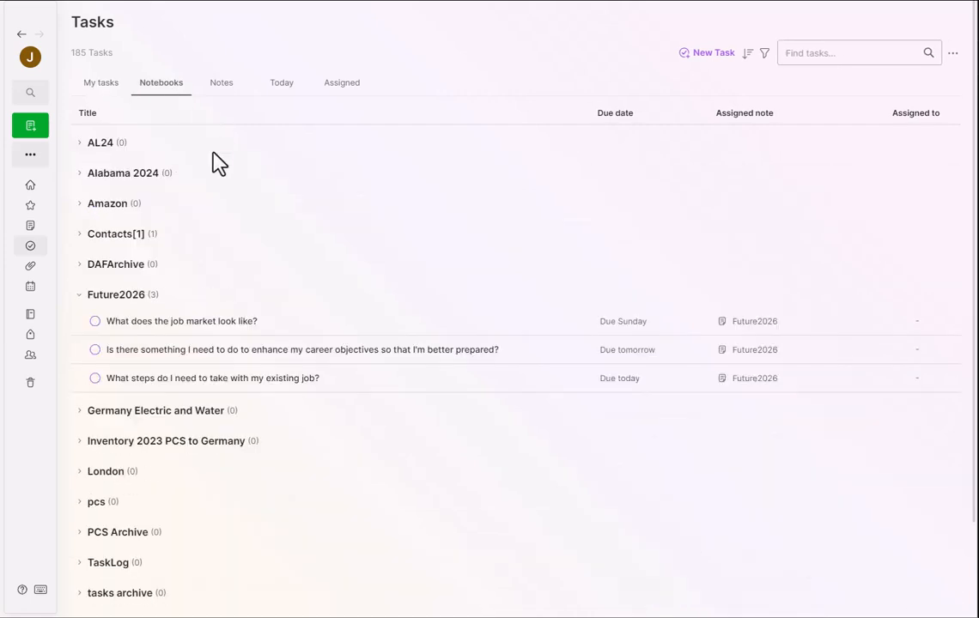
click(80, 295)
Search the notebook-grouped tasks for "Future" and clear the search after reviewing the matches
click(801, 53)
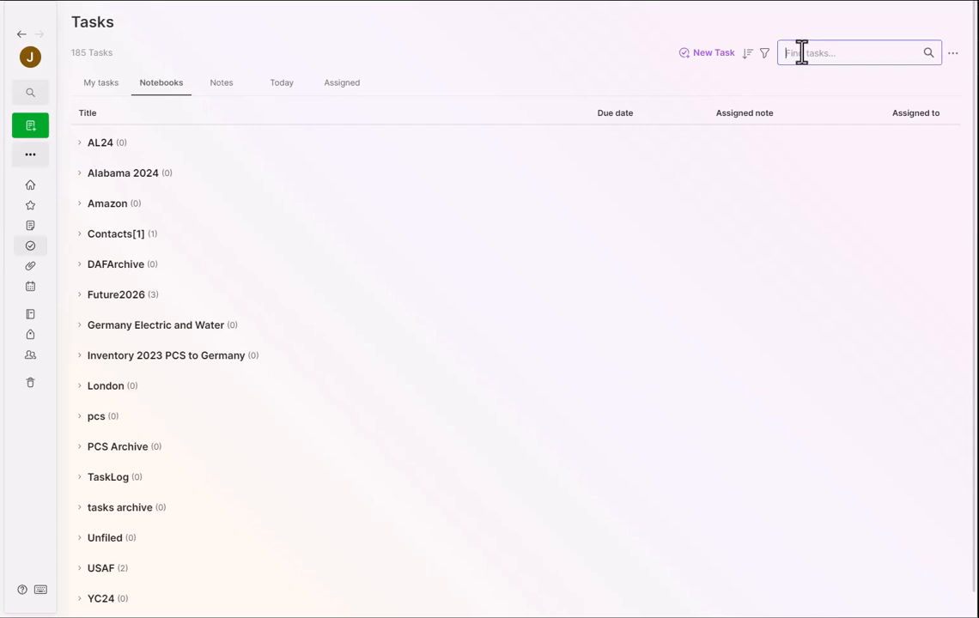
text(Future)
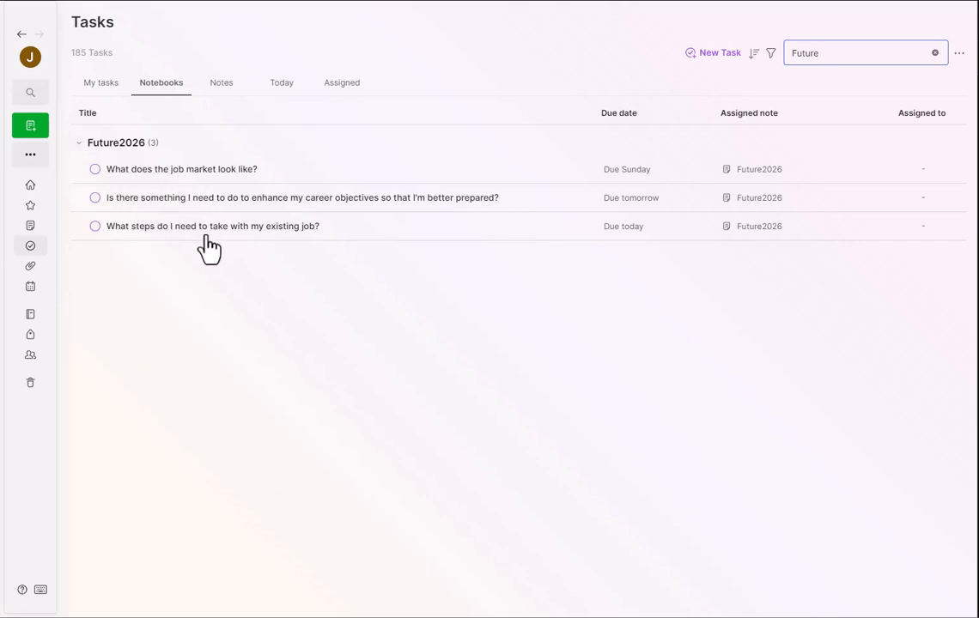
click(935, 53)
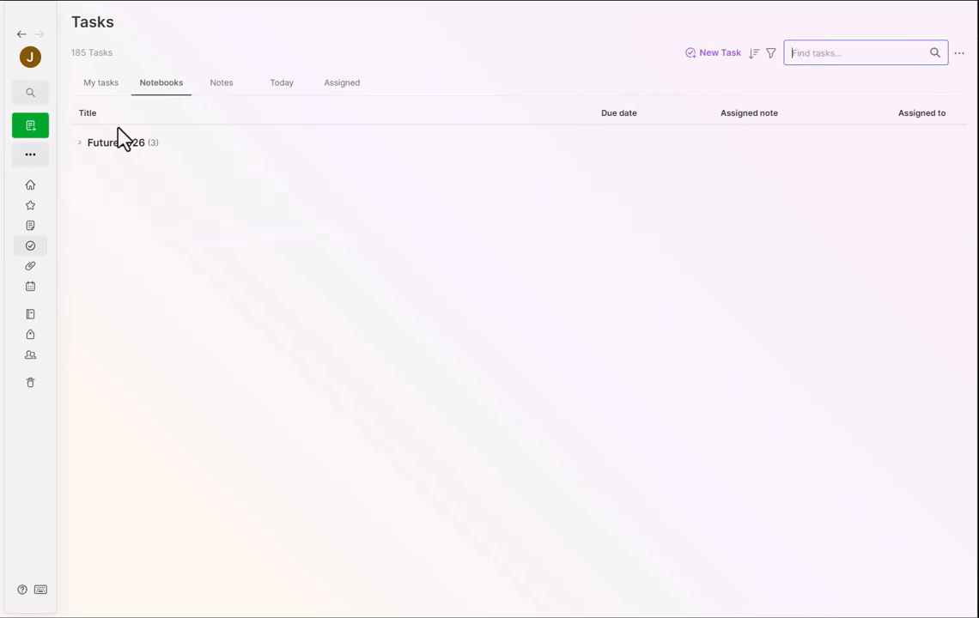
Browse the tasks grouped by note and filter them with the search term "Future"
click(230, 90)
scroll(157, 197, down, 8)
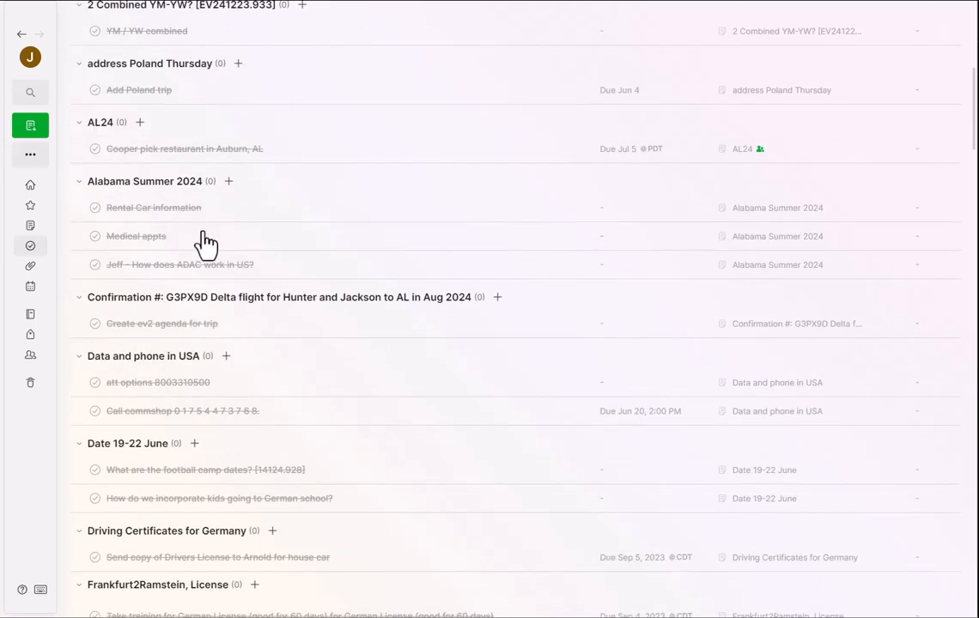
scroll(770, 154, up, 10)
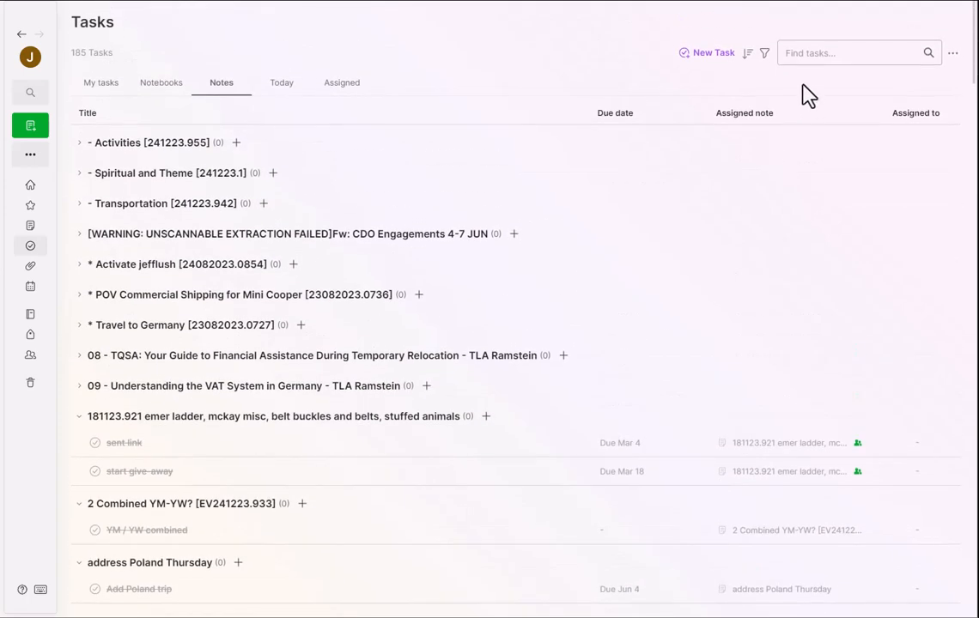
click(810, 53)
text(Futur)
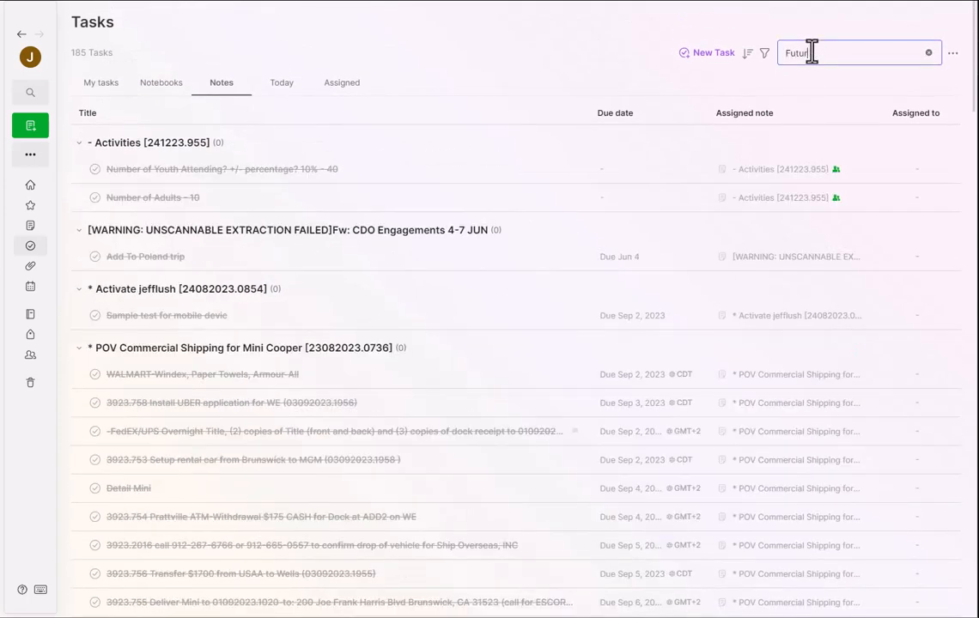
text(e)
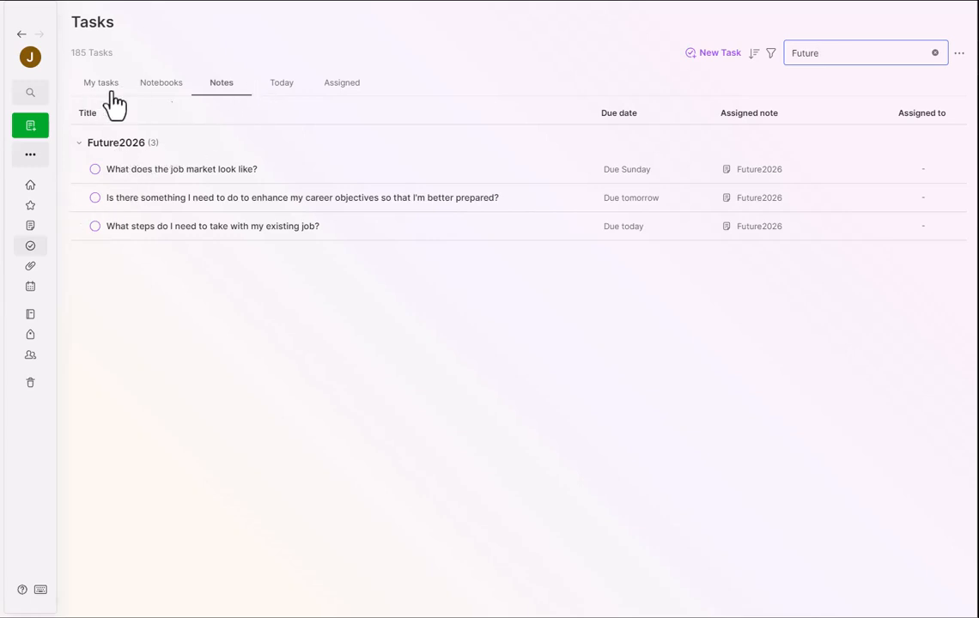
Show the tasks grouped by due date, starting with today, and clear the "Future" search term
click(273, 86)
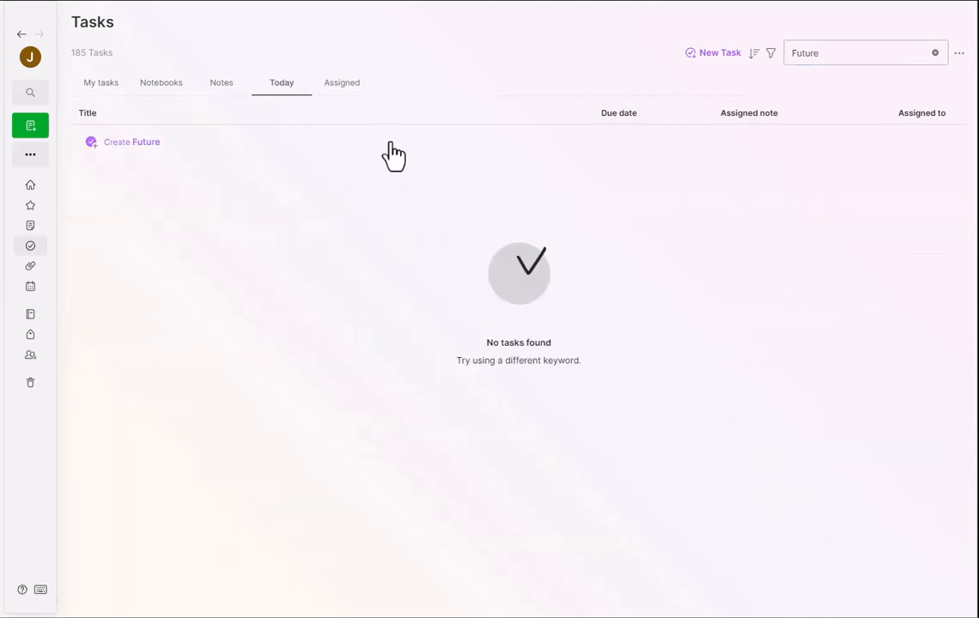
click(219, 88)
click(284, 88)
click(935, 53)
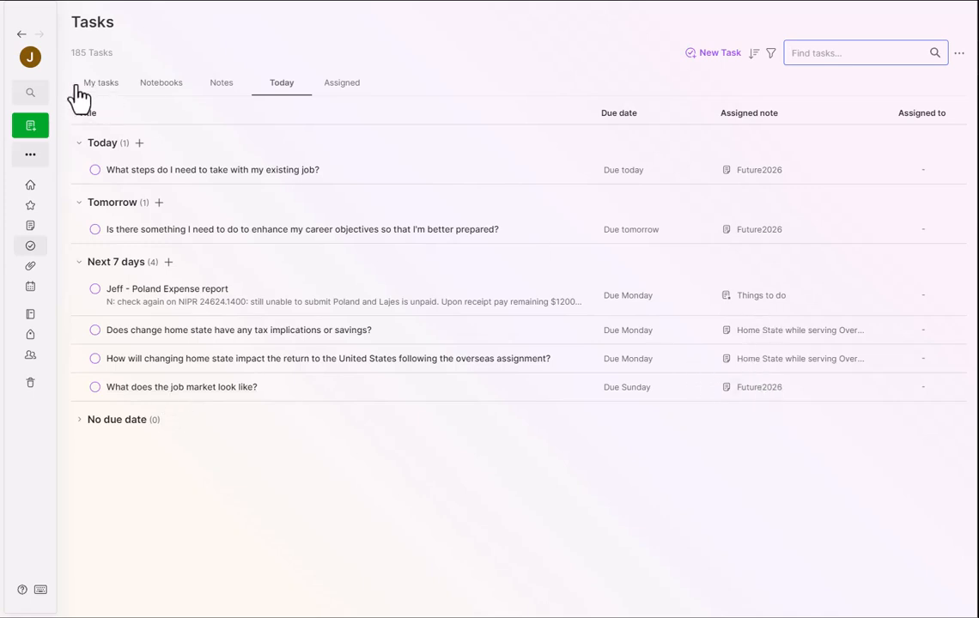
Reopen the Future2026 note from the recent notes on Home, review its quoted summary and tasks, and place the cursor below the tasks
click(30, 184)
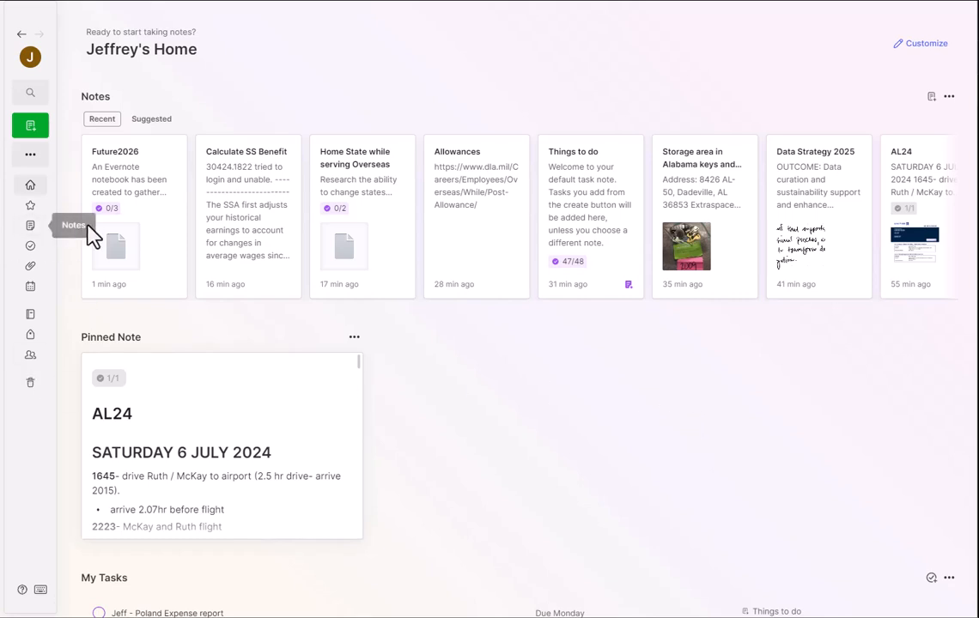
click(137, 158)
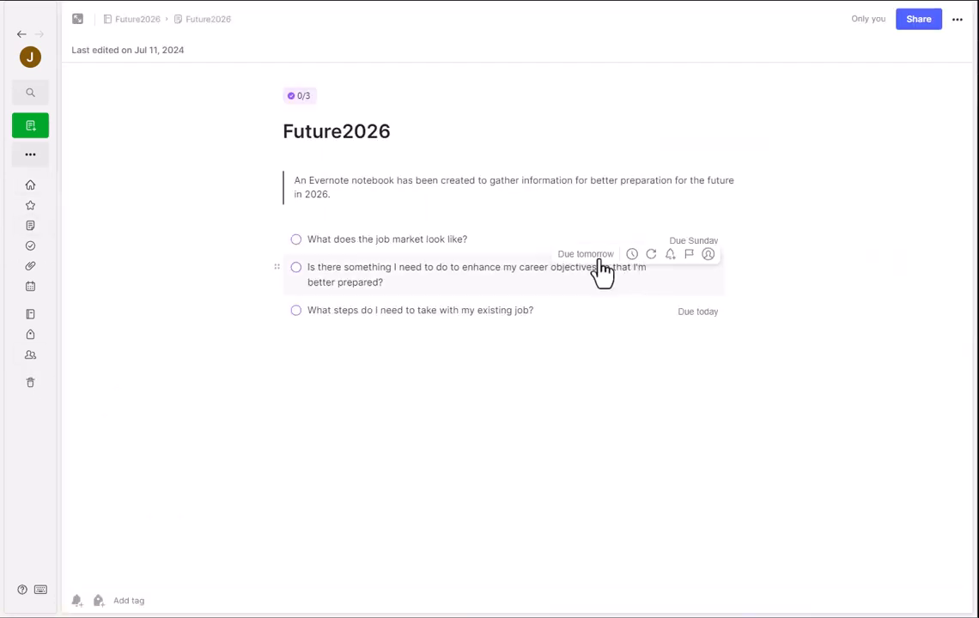
drag(346, 194, 295, 181)
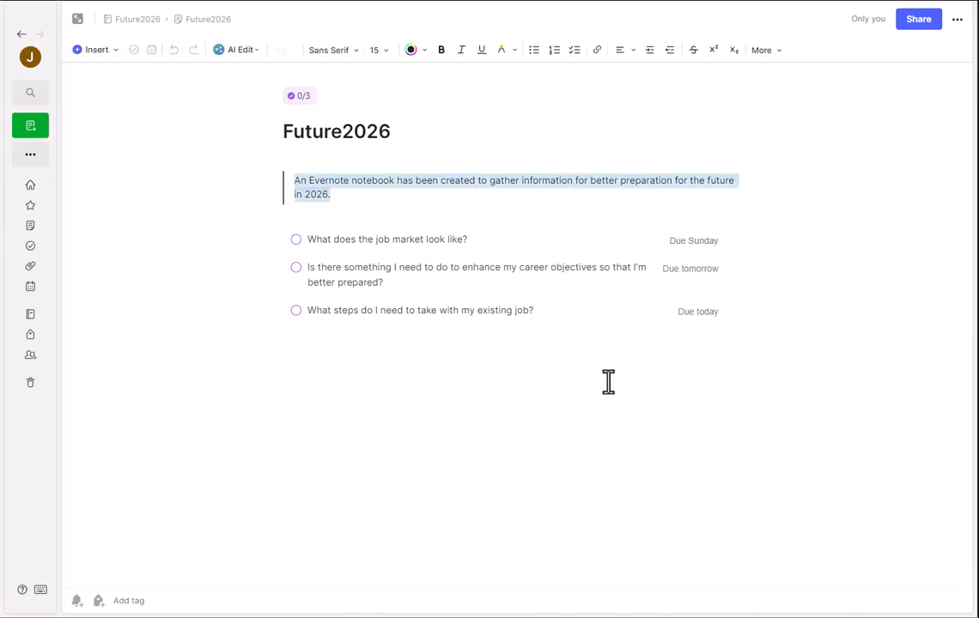
click(496, 240)
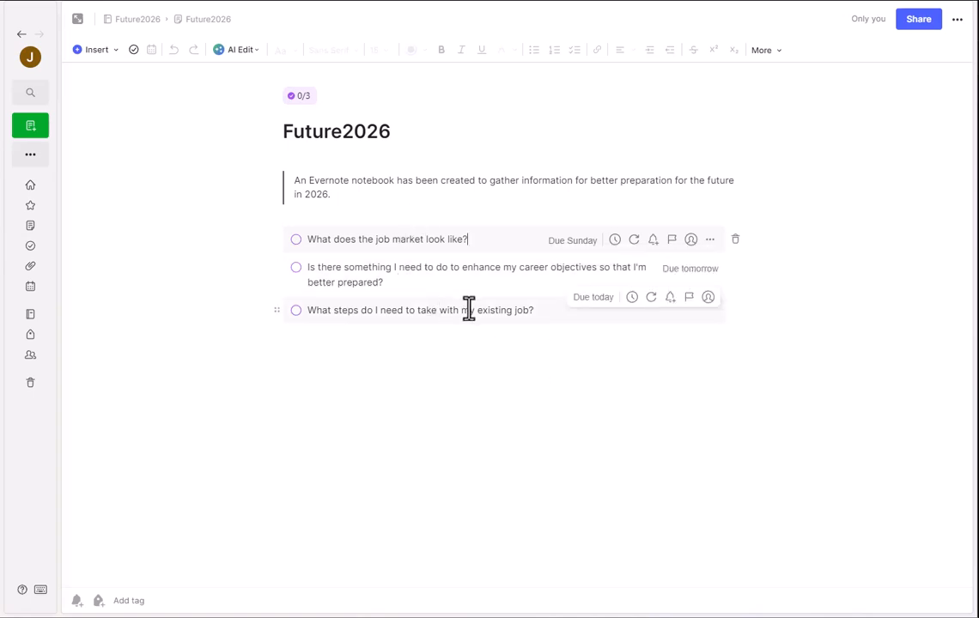
click(590, 406)
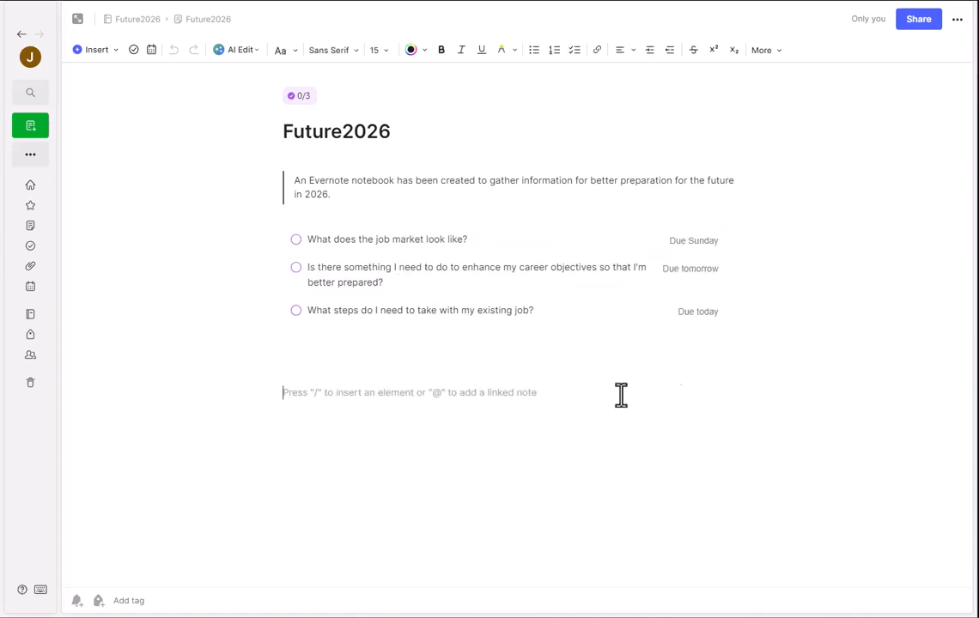